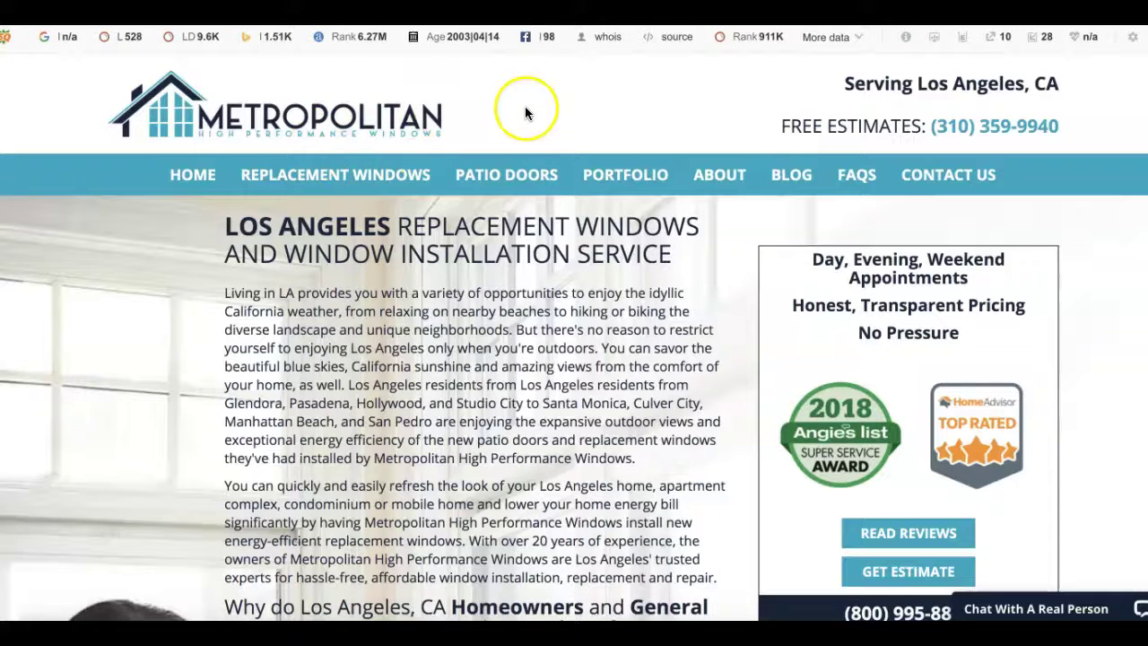
pyautogui.click(1116, 99)
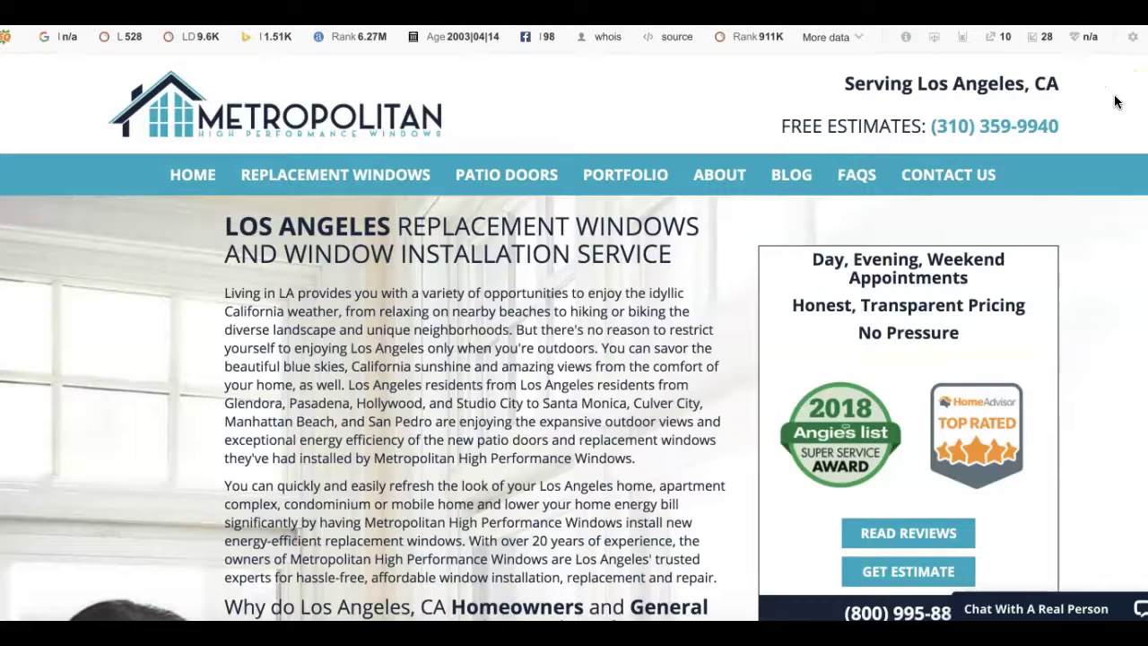
pyautogui.scroll(-2, 574, 337)
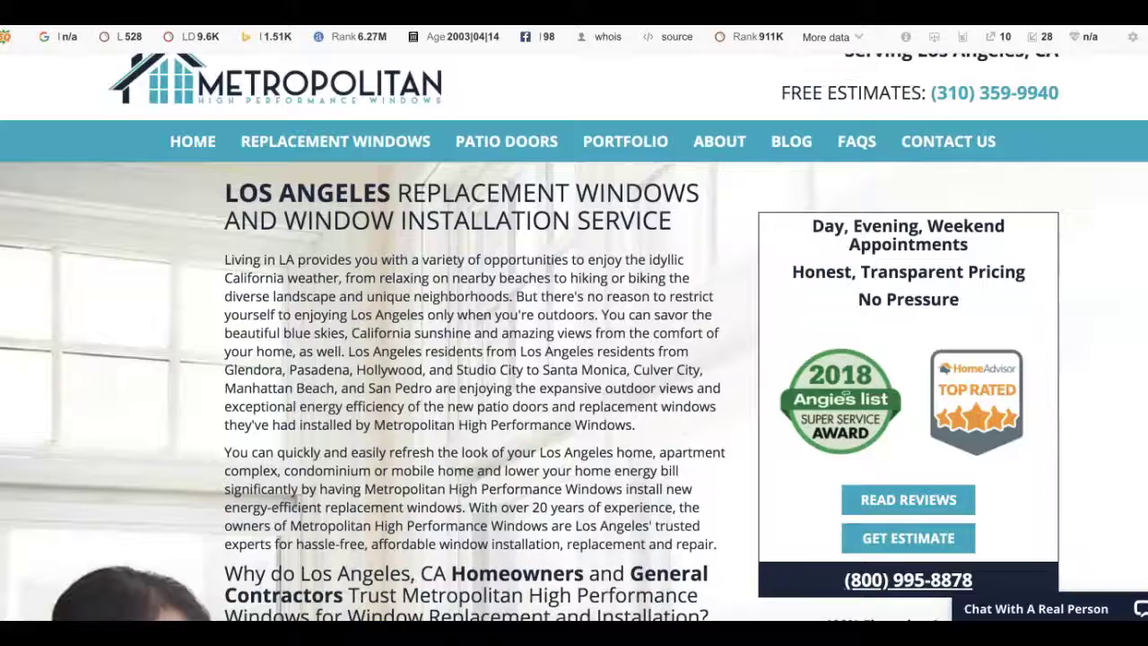
pyautogui.scroll(2, 574, 336)
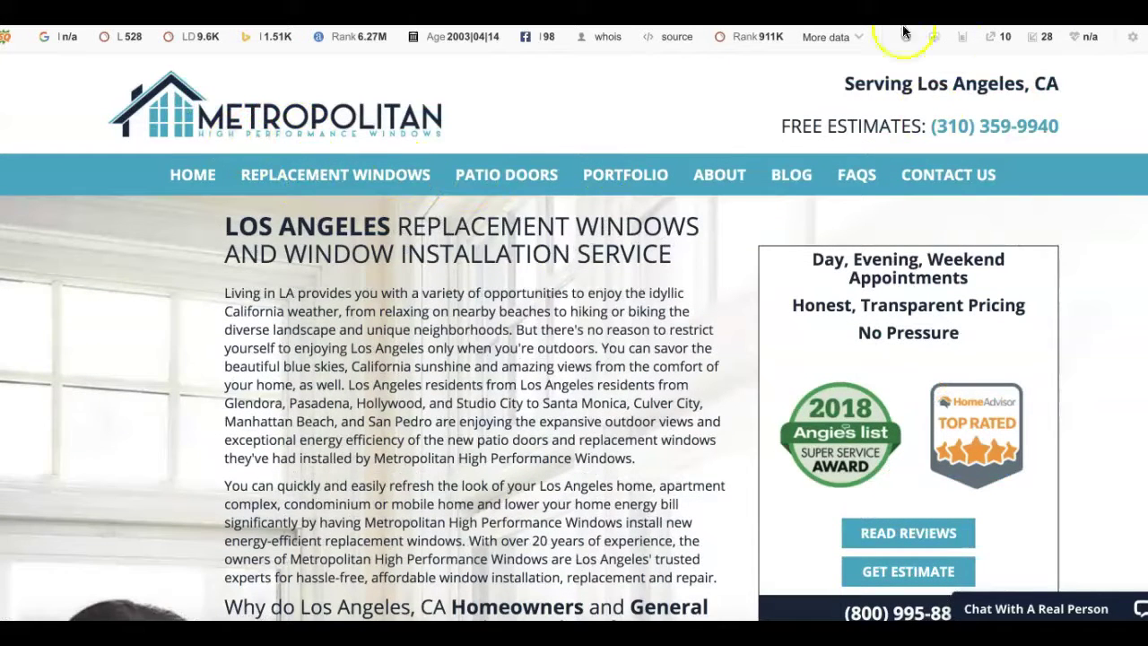
# Return to the Google results for "window installation los angeles" and review the top organic listings and the local business listings.
pyautogui.hotkey('alt', 'Left')
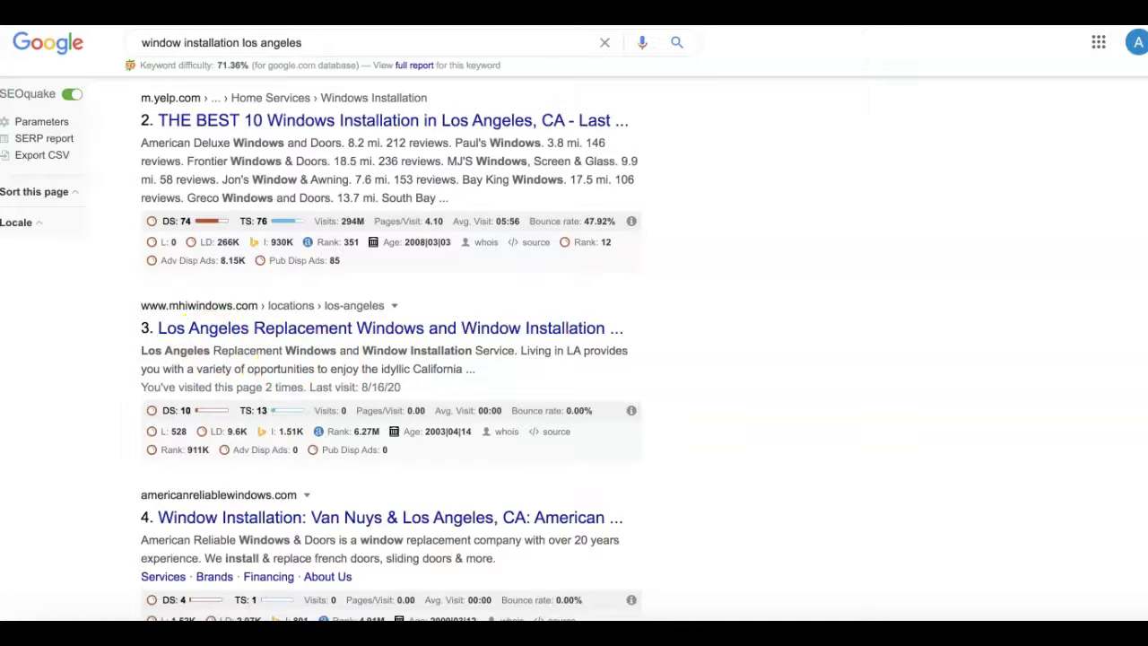
pyautogui.scroll(2, 840, 350)
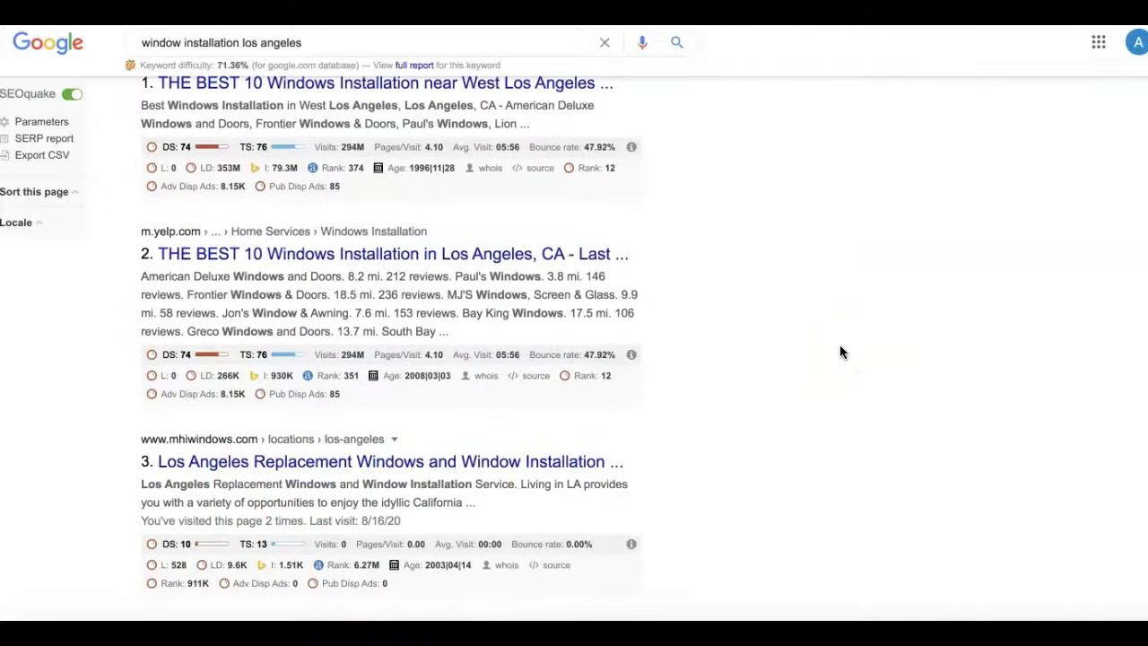
pyautogui.scroll(6, 840, 351)
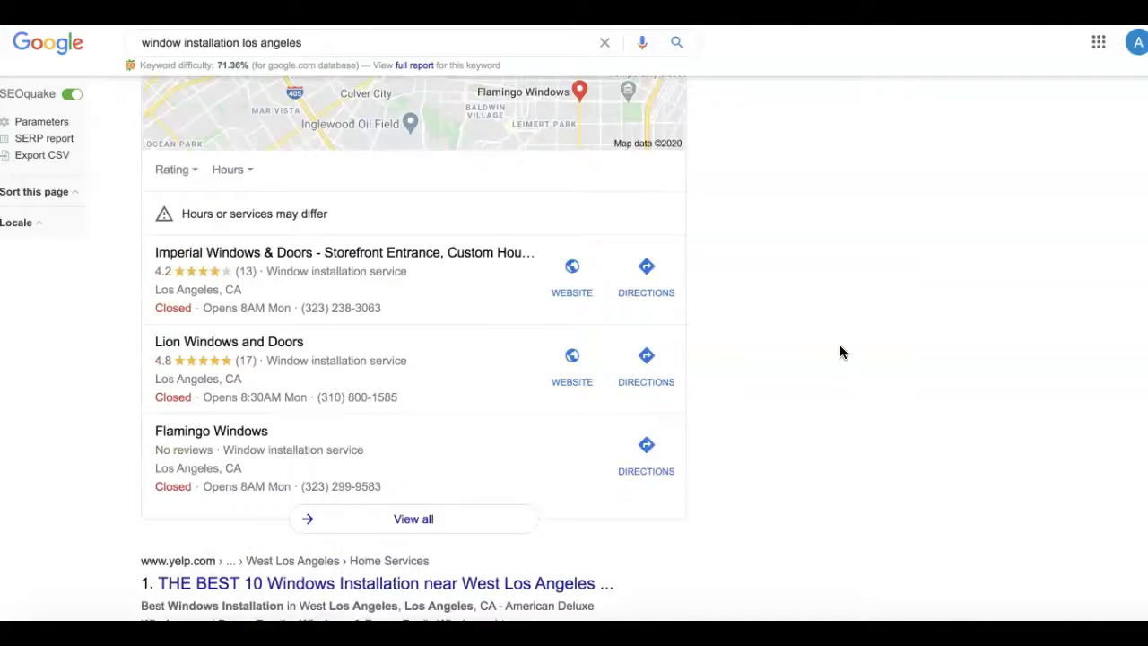
pyautogui.scroll(1, 839, 352)
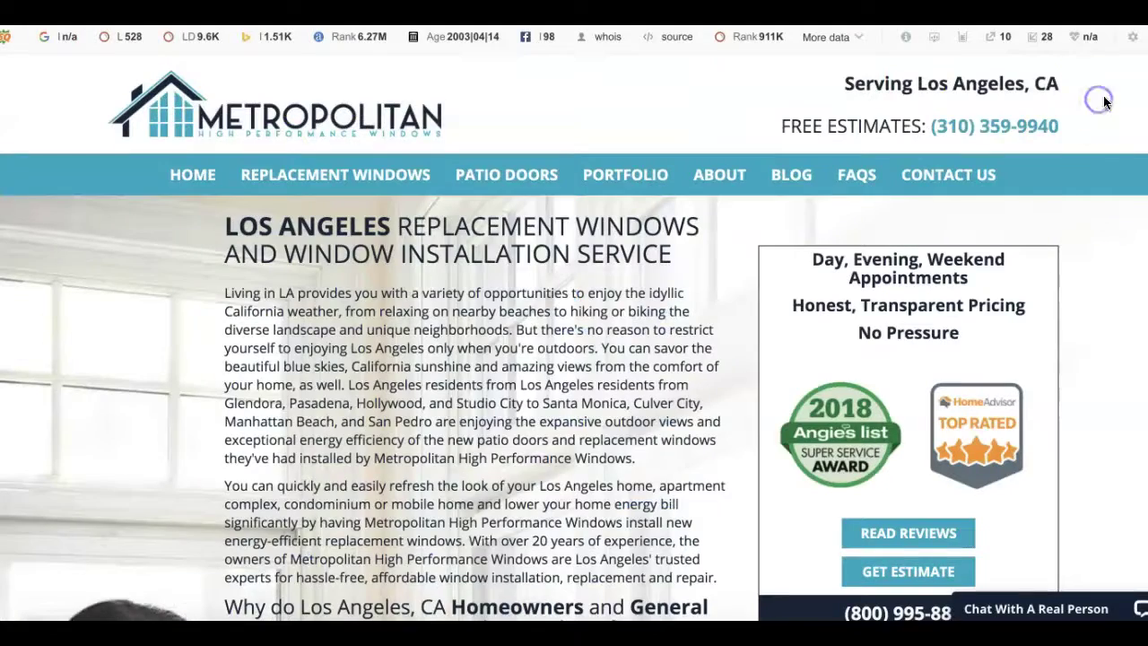
# Reopen the Metropolitan Los Angeles window installation page and examine its content from the introduction to the estimate section.
pyautogui.scroll(-10, 1104, 102)
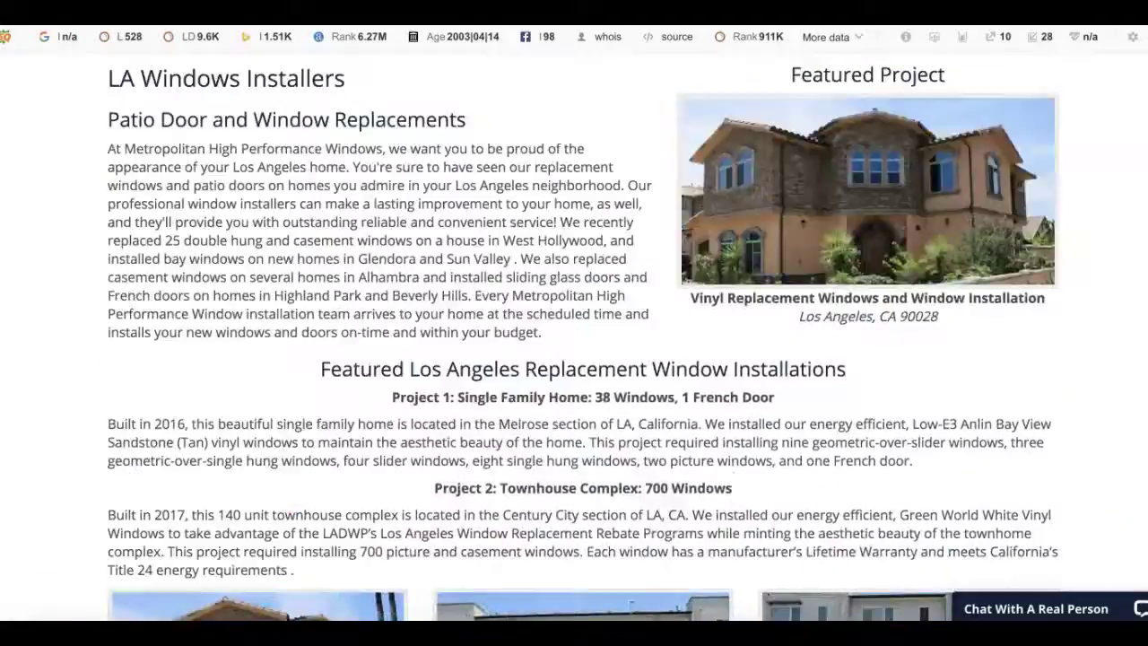
pyautogui.scroll(5, 575, 336)
pyautogui.scroll(-15, 574, 336)
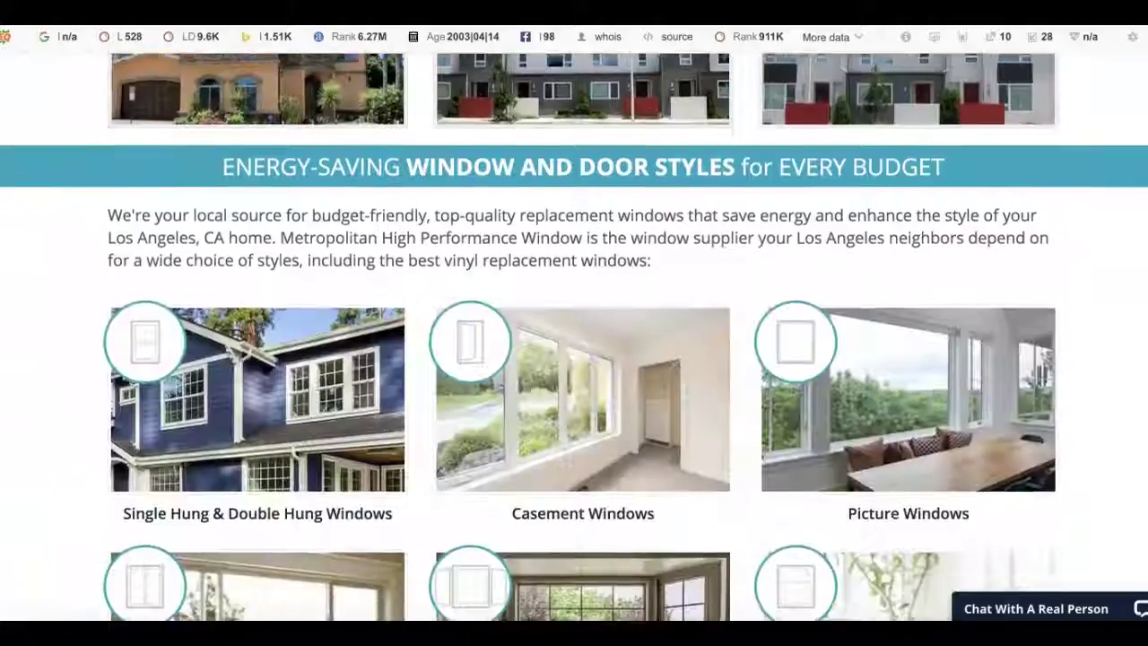
pyautogui.scroll(-6, 574, 336)
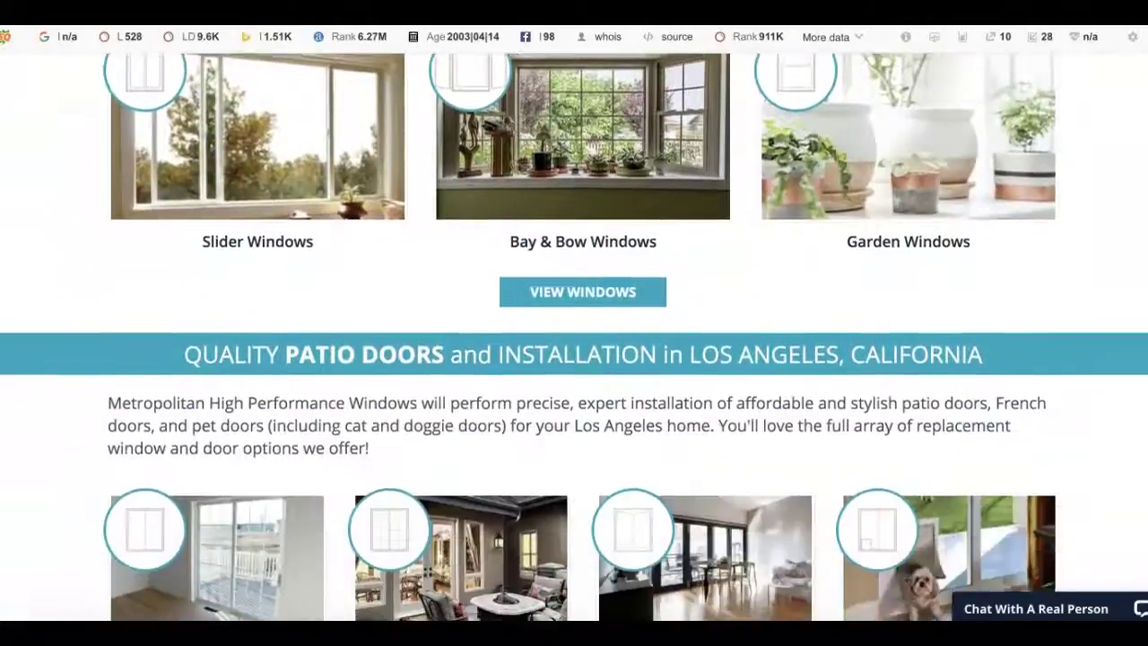
pyautogui.scroll(-15, 574, 336)
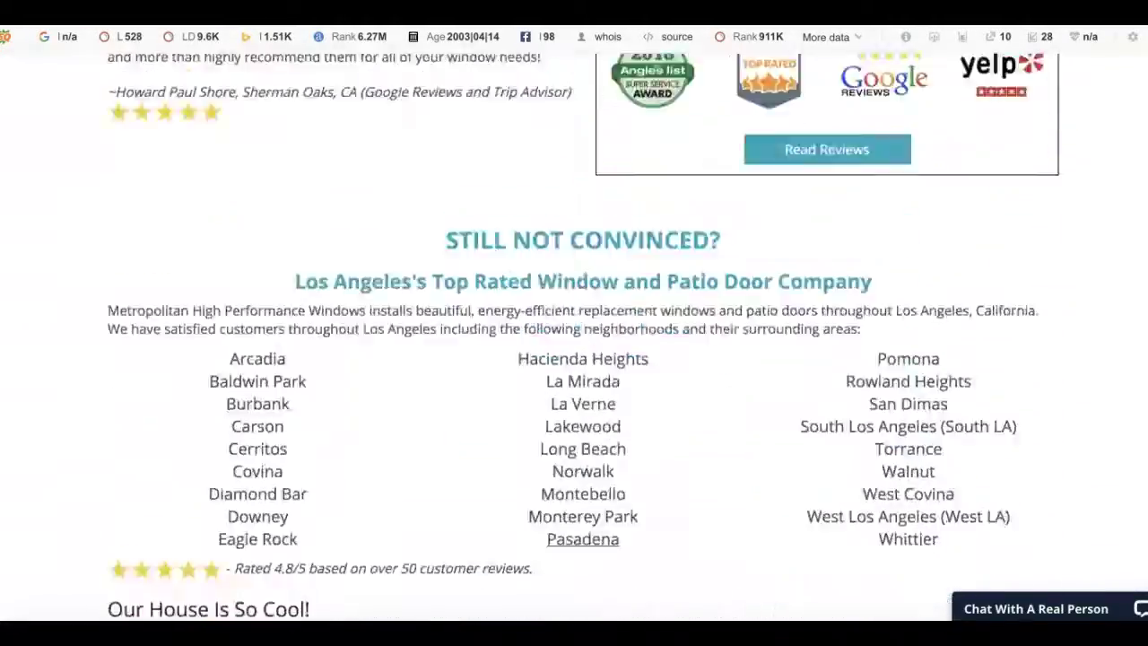
pyautogui.scroll(-10, 574, 337)
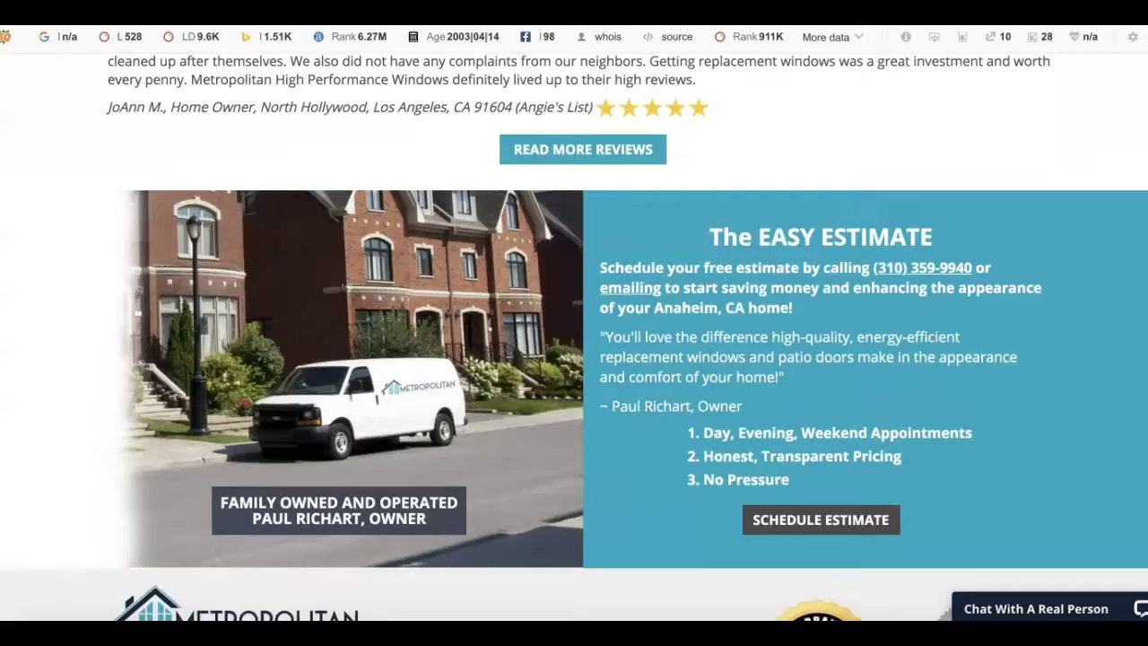
pyautogui.scroll(20, 574, 337)
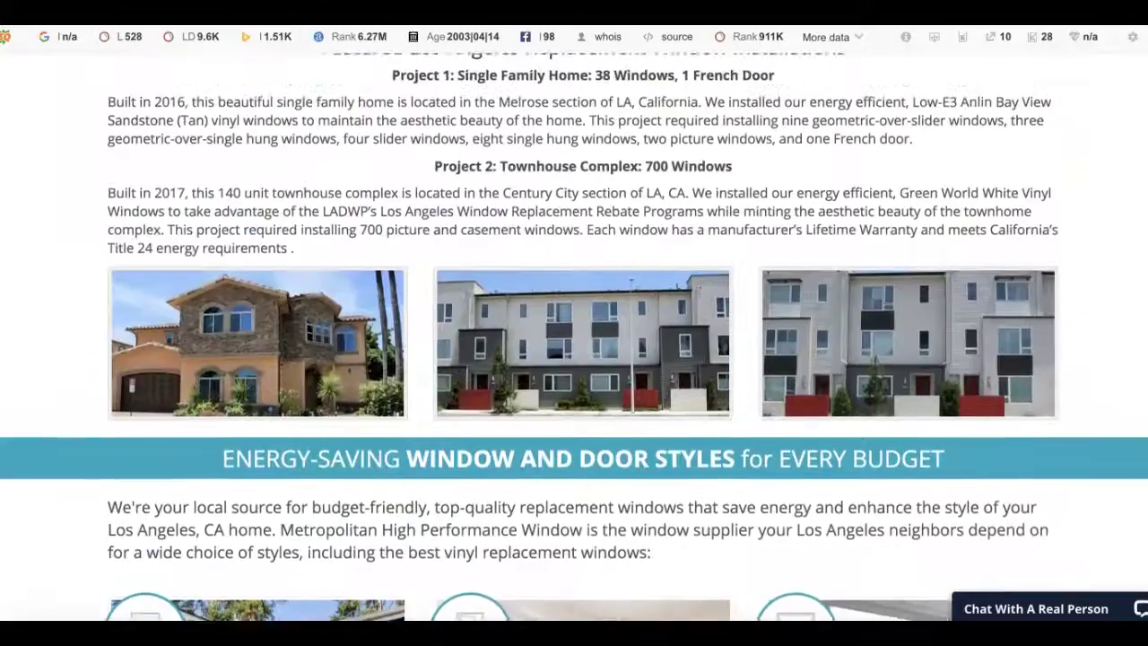
pyautogui.scroll(9, 574, 336)
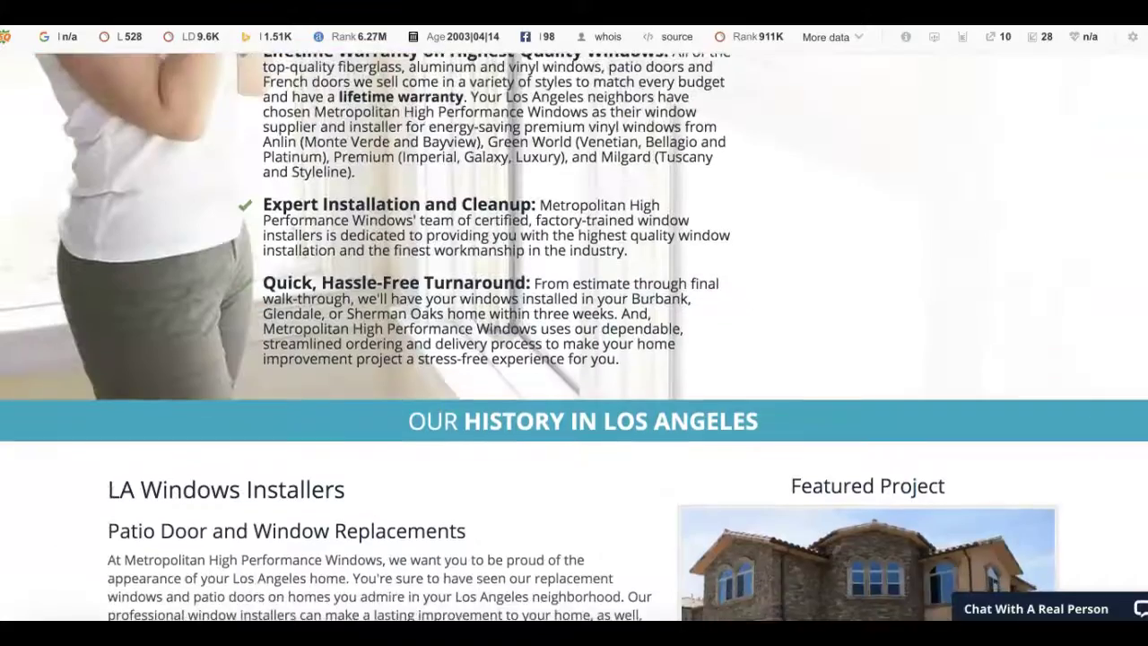
pyautogui.scroll(10, 574, 337)
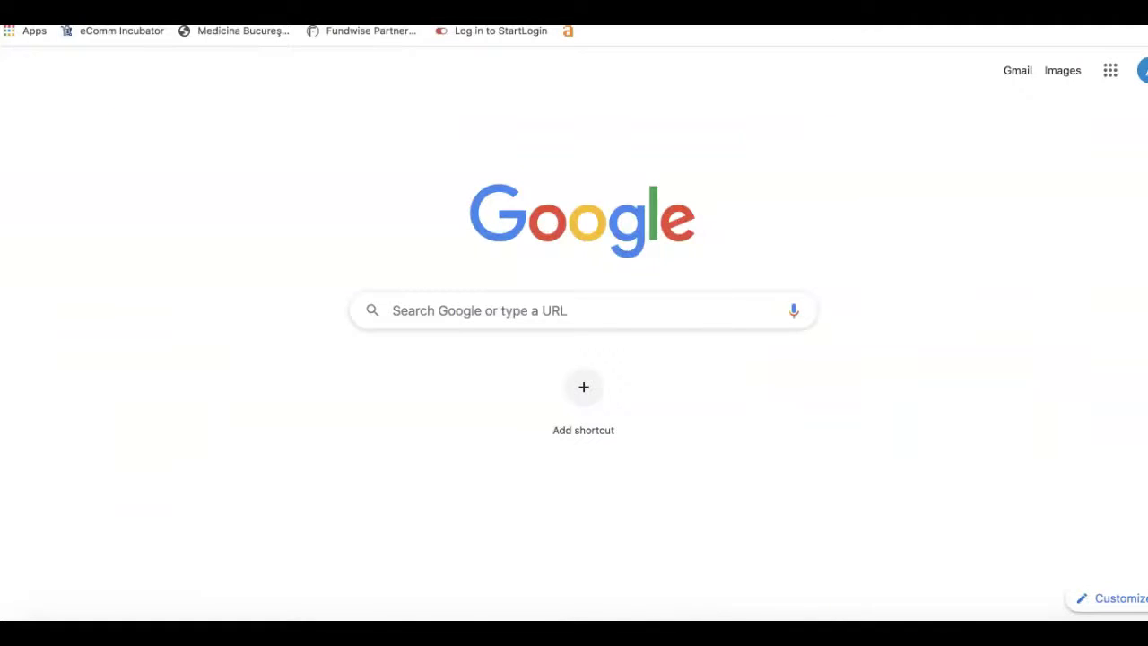
# Search Google for "california" and check where the Wikipedia article ranks among the results.
pyautogui.click(419, 311)
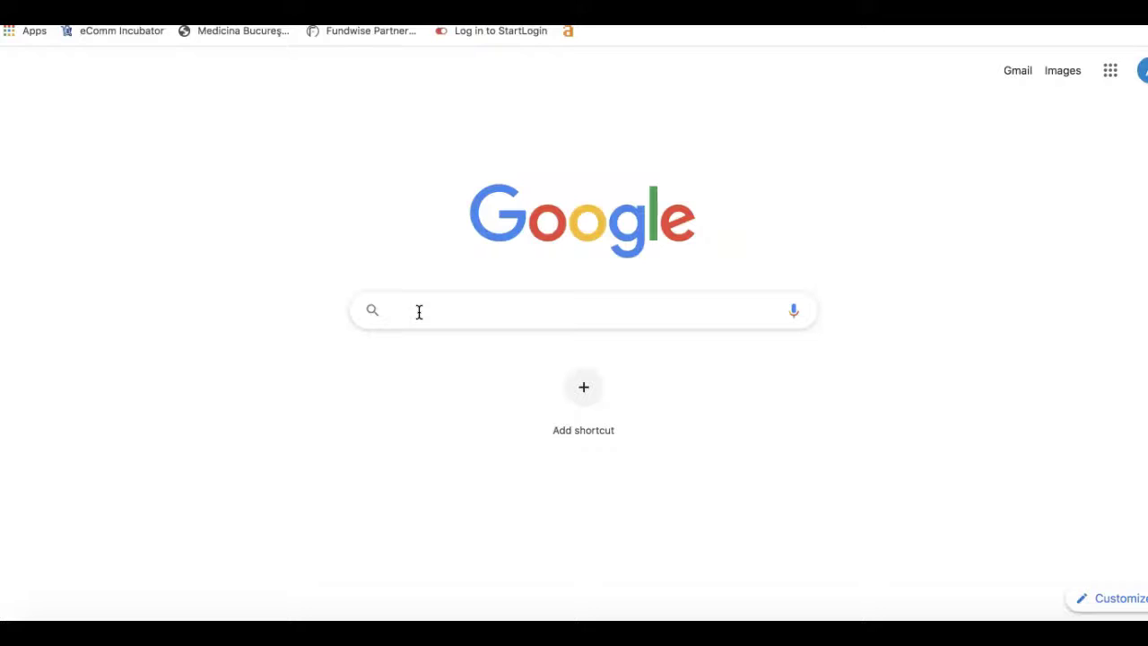
pyautogui.write('califor')
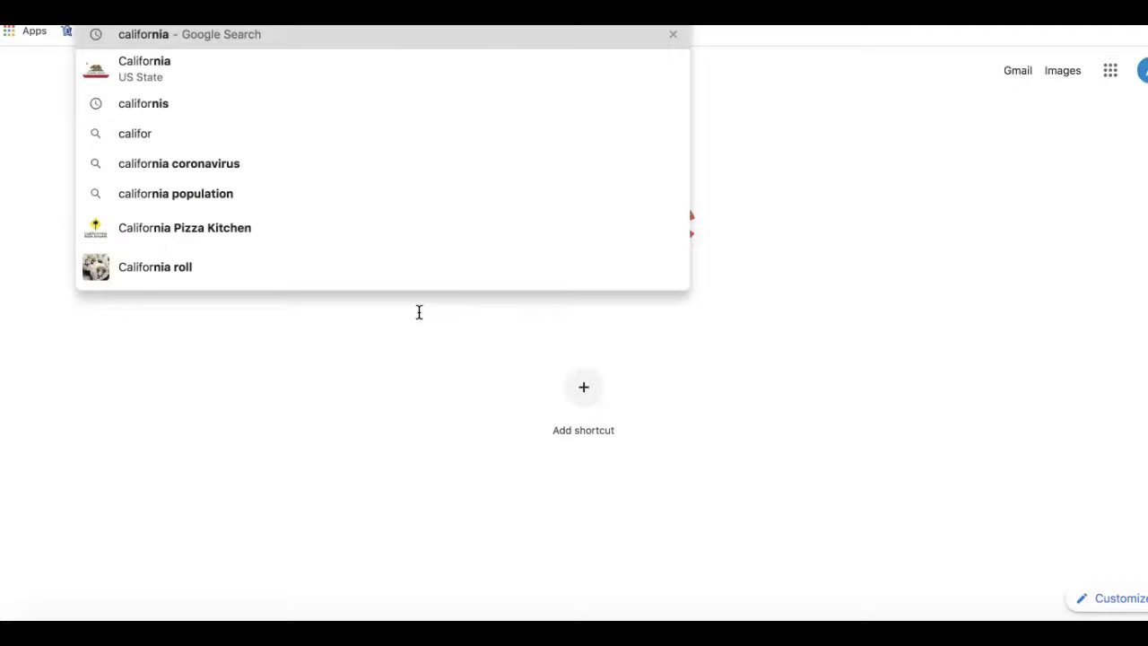
pyautogui.write('nia')
pyautogui.press('Return')
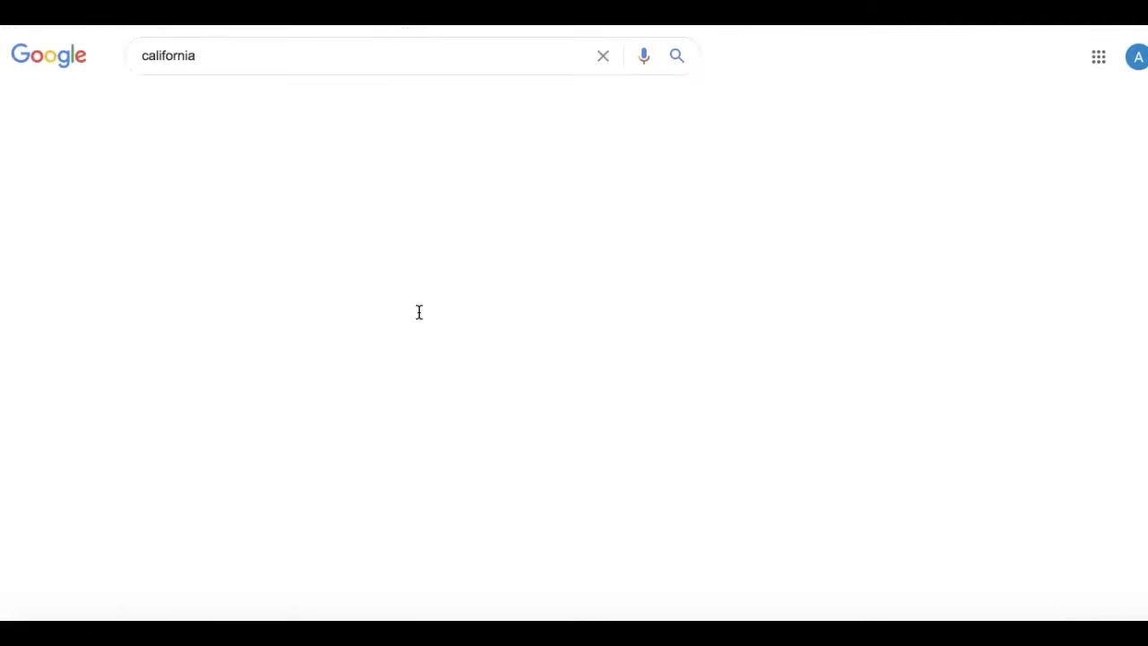
pyautogui.scroll(-1, 90, 379)
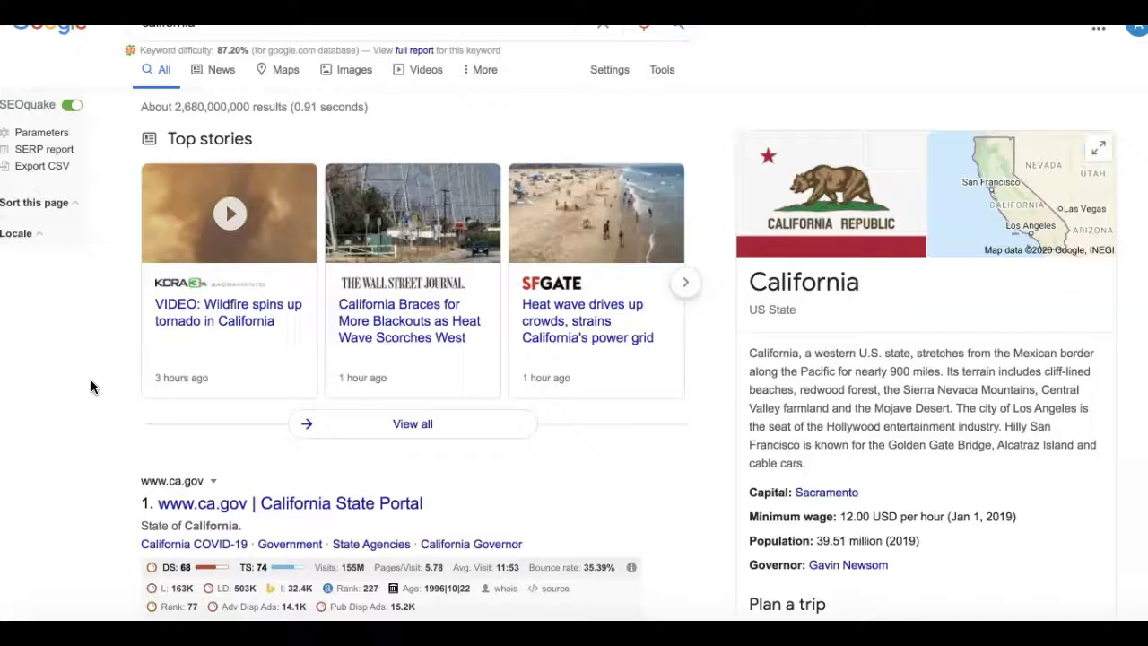
pyautogui.scroll(-4, 91, 387)
pyautogui.click(150, 353)
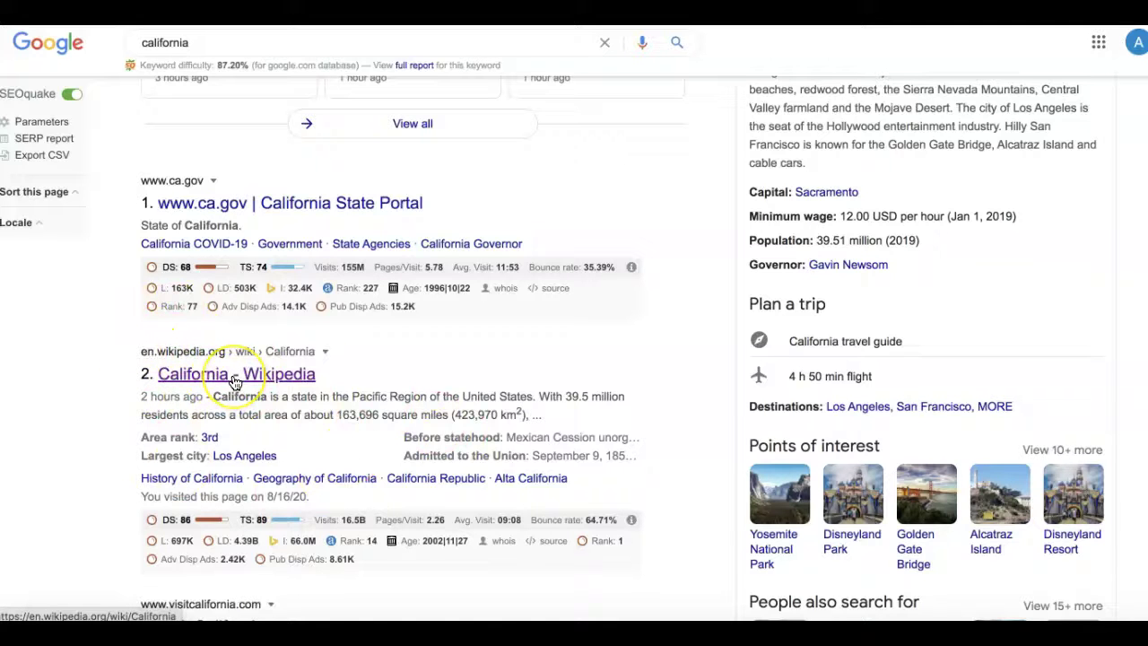
pyautogui.scroll(5, 235, 383)
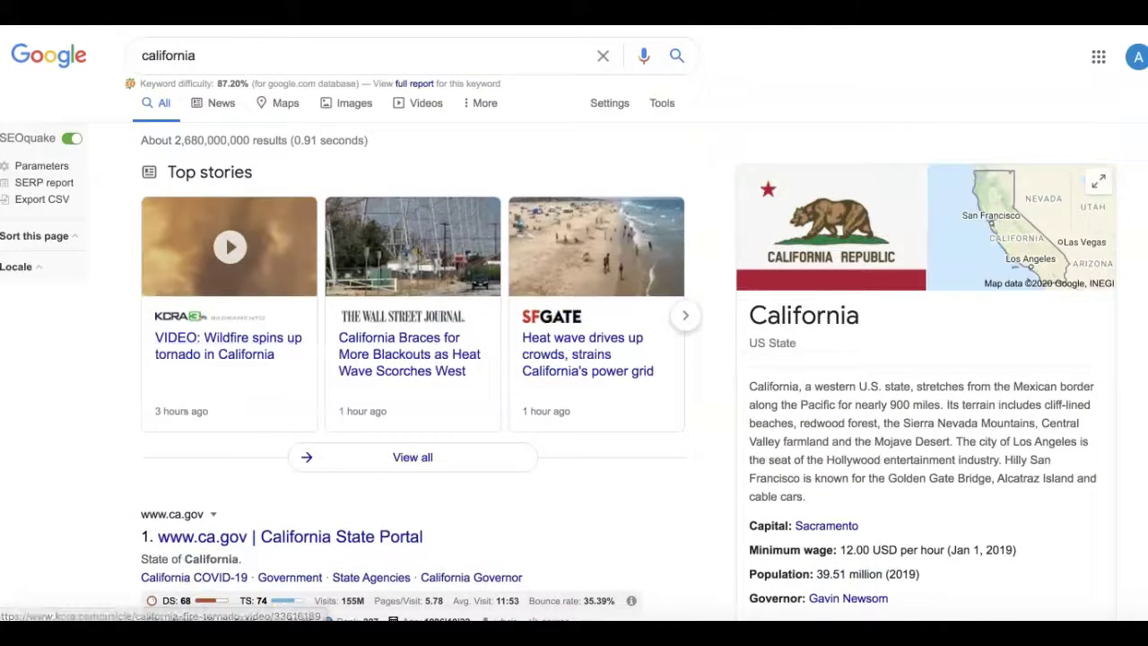
# Search Google for "nevada" and check where its Wikipedia article ranks among the results.
pyautogui.hotkey('ctrl', 'l')
pyautogui.write('nevada')
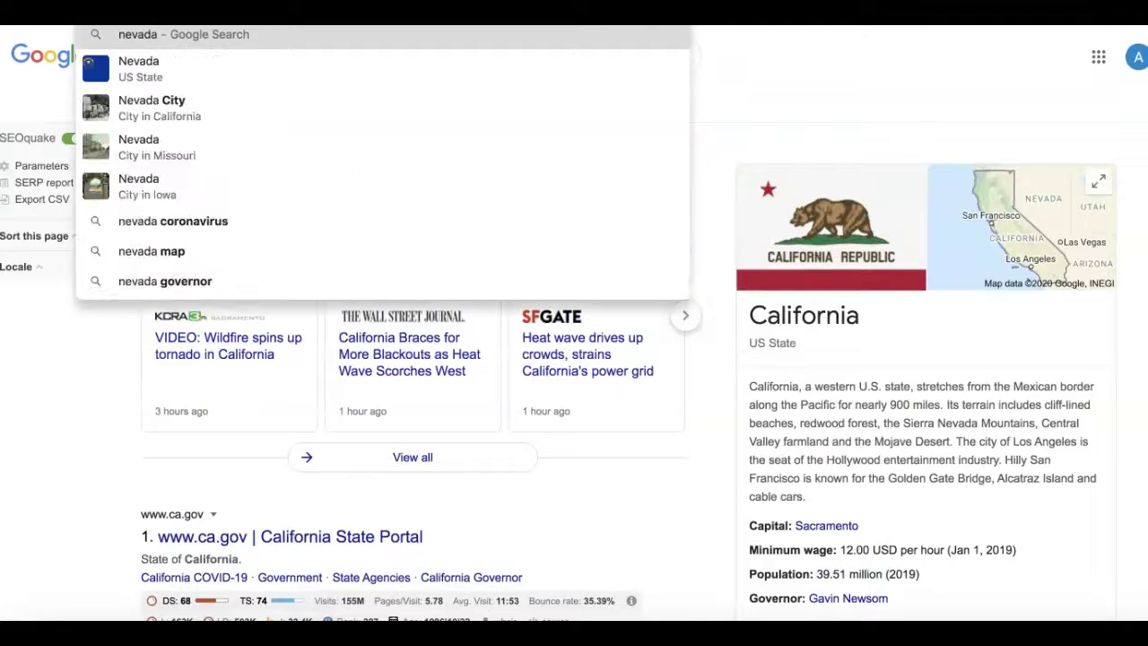
pyautogui.press('Return')
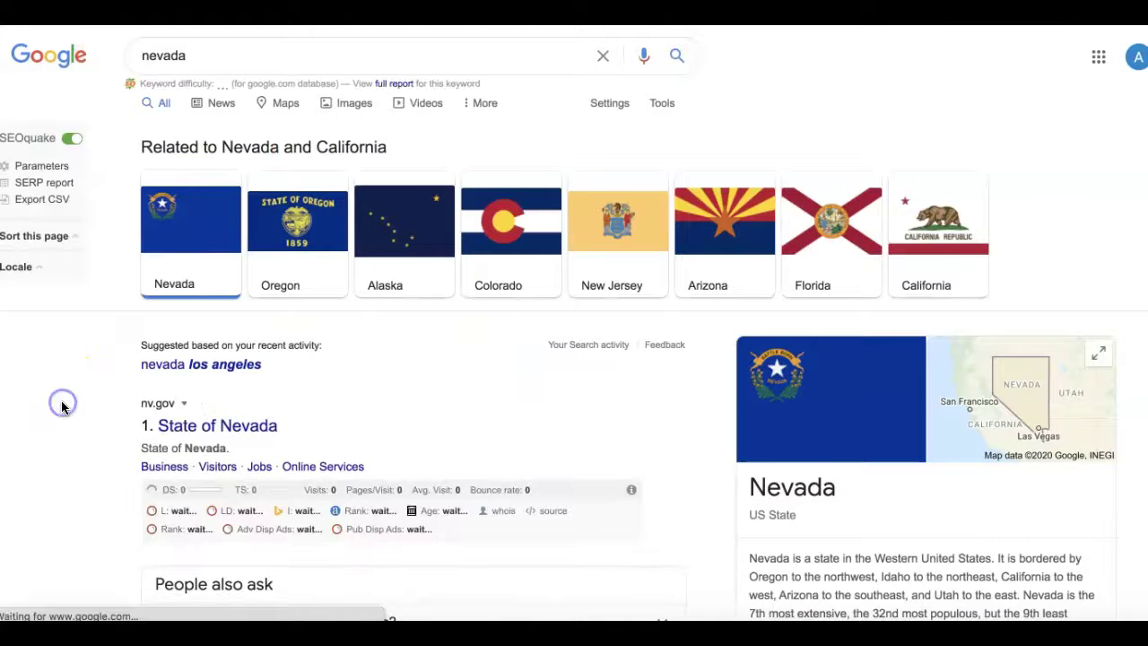
pyautogui.scroll(-3, 61, 407)
pyautogui.scroll(-1, 61, 407)
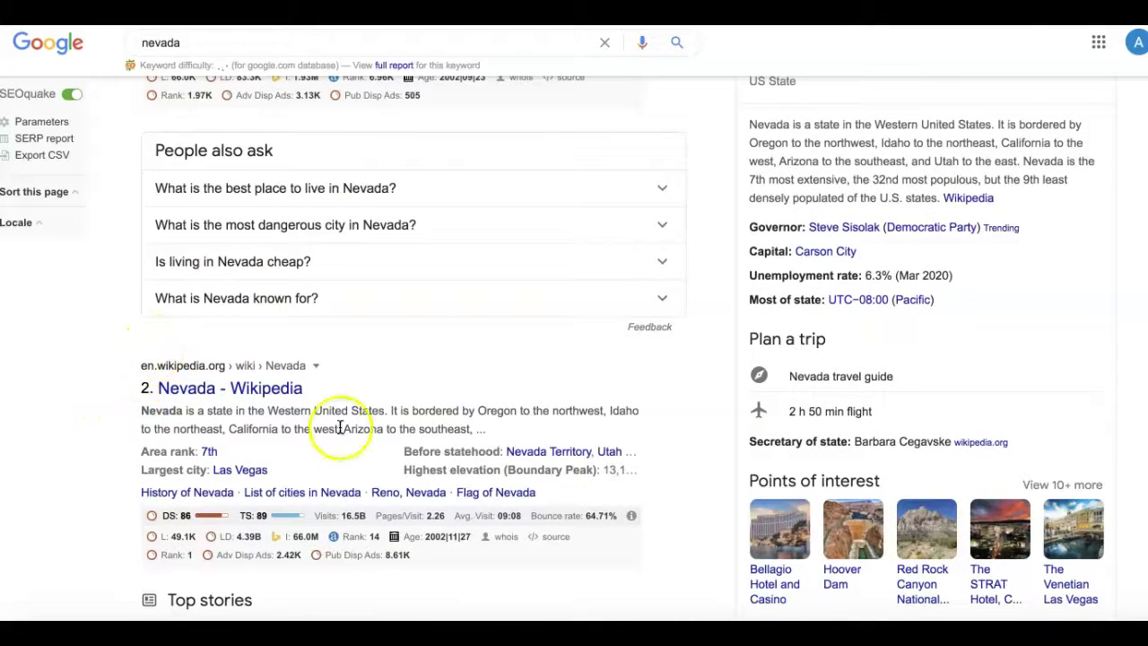
pyautogui.scroll(3, 72, 515)
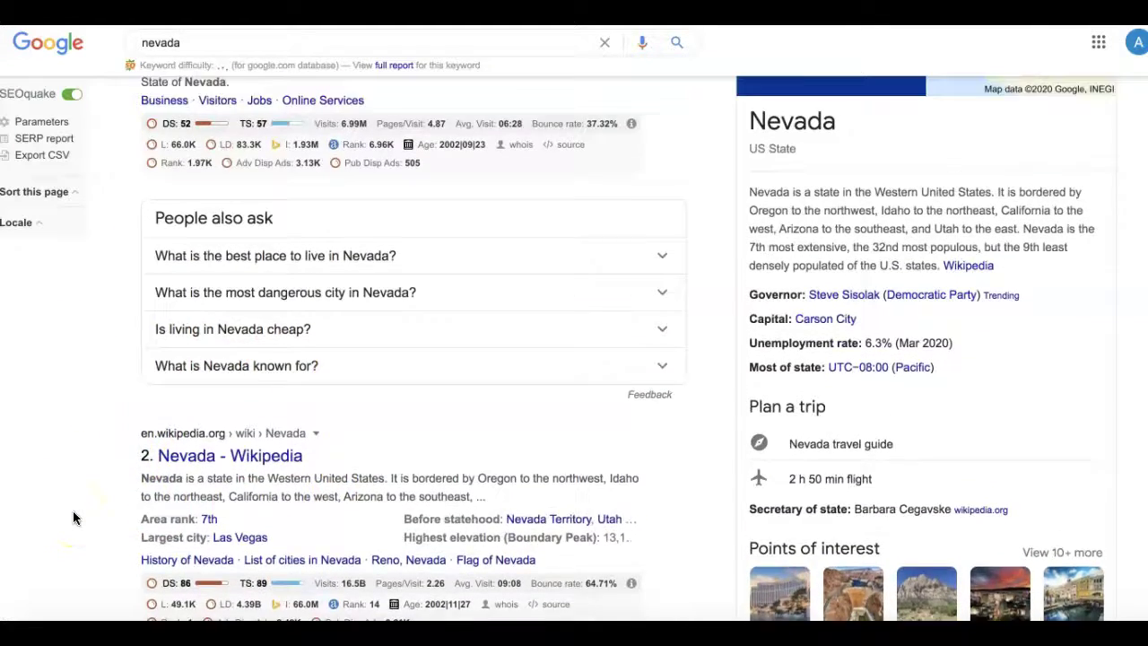
pyautogui.scroll(2, 72, 510)
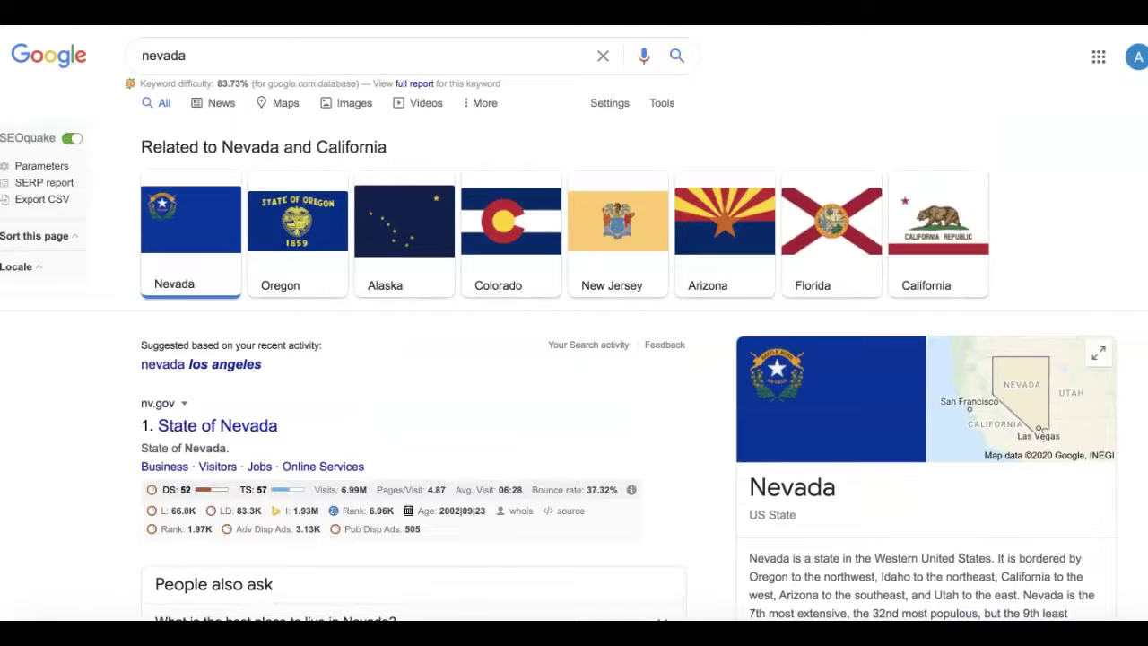
# Search Google for "alaska" and open the Alaska Wikipedia article from the results.
pyautogui.hotkey('ctrl', 'l')
pyautogui.write('alaska')
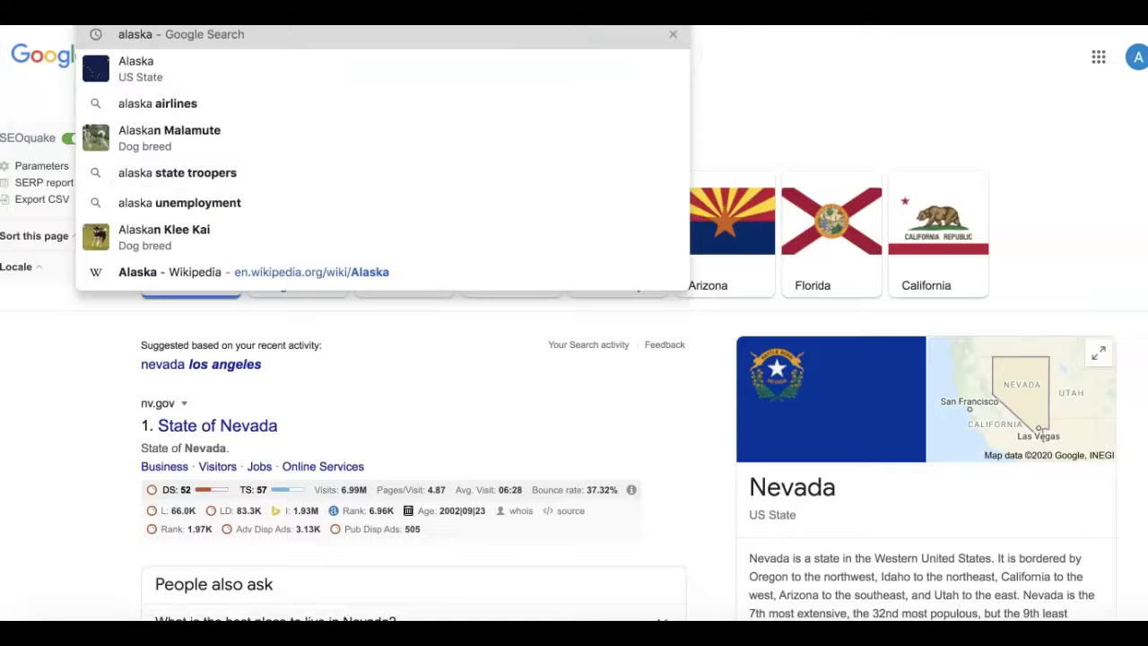
pyautogui.press('Return')
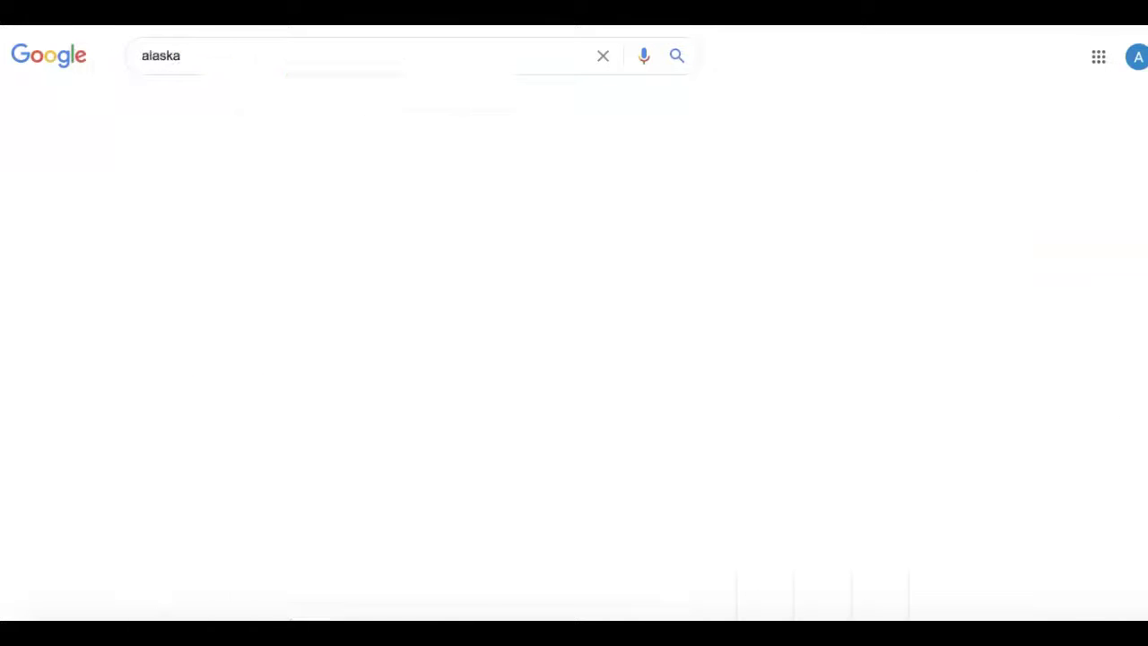
pyautogui.scroll(-3, 41, 415)
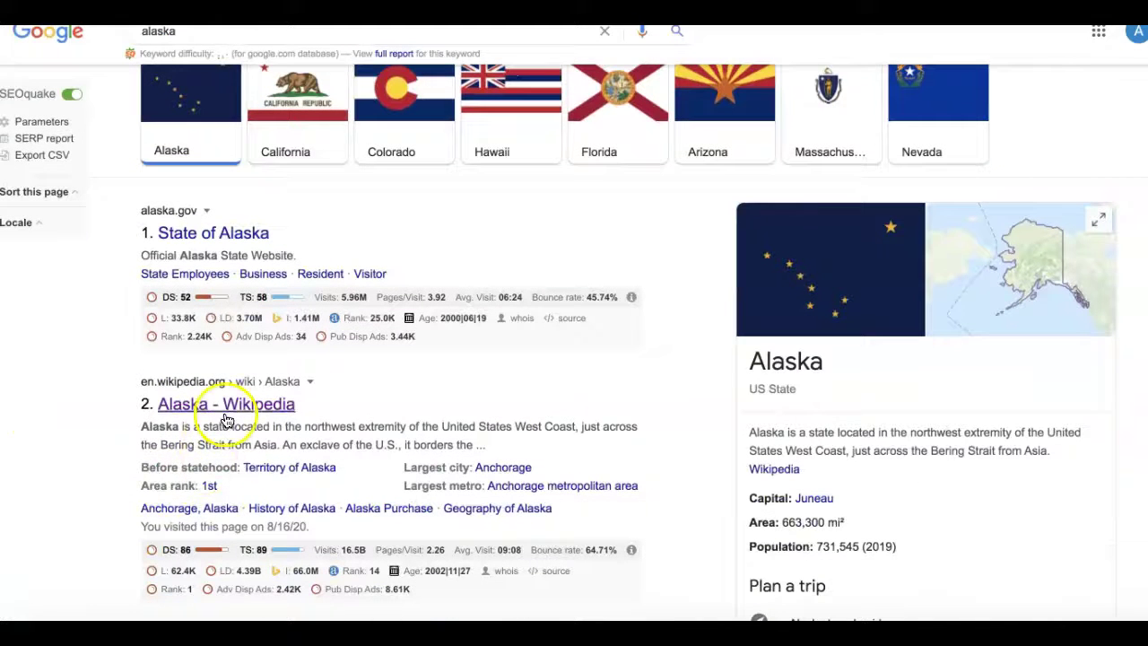
pyautogui.click(227, 416)
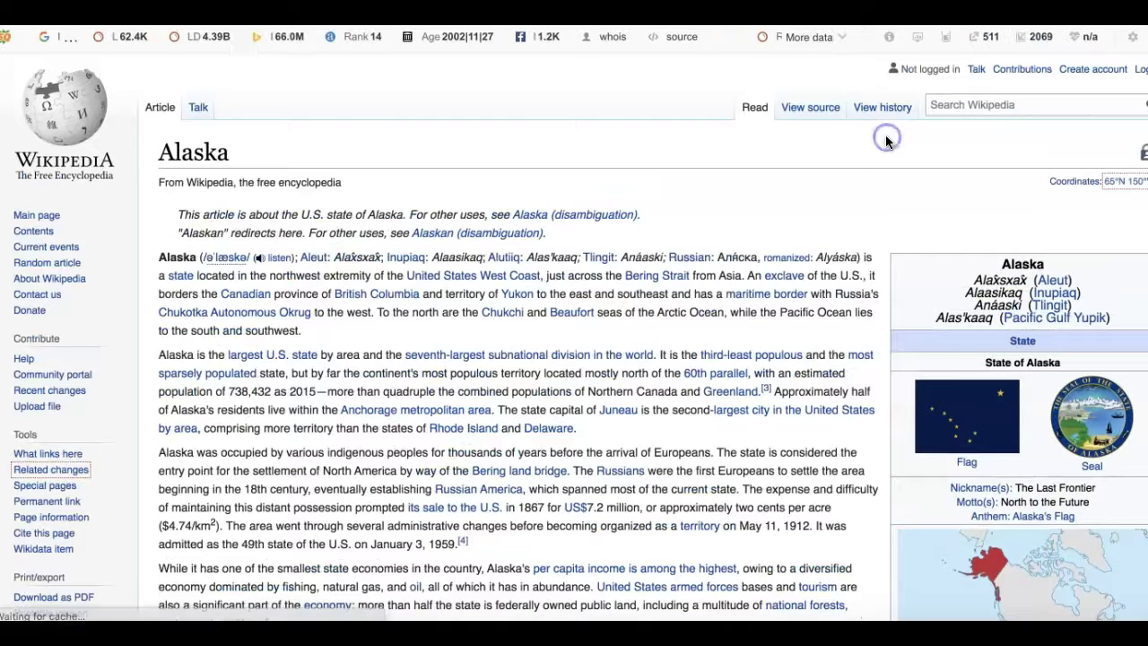
# Examine the length and sections of the Alaska Wikipedia article, from the introduction down to its references.
pyautogui.scroll(-10, 556, 359)
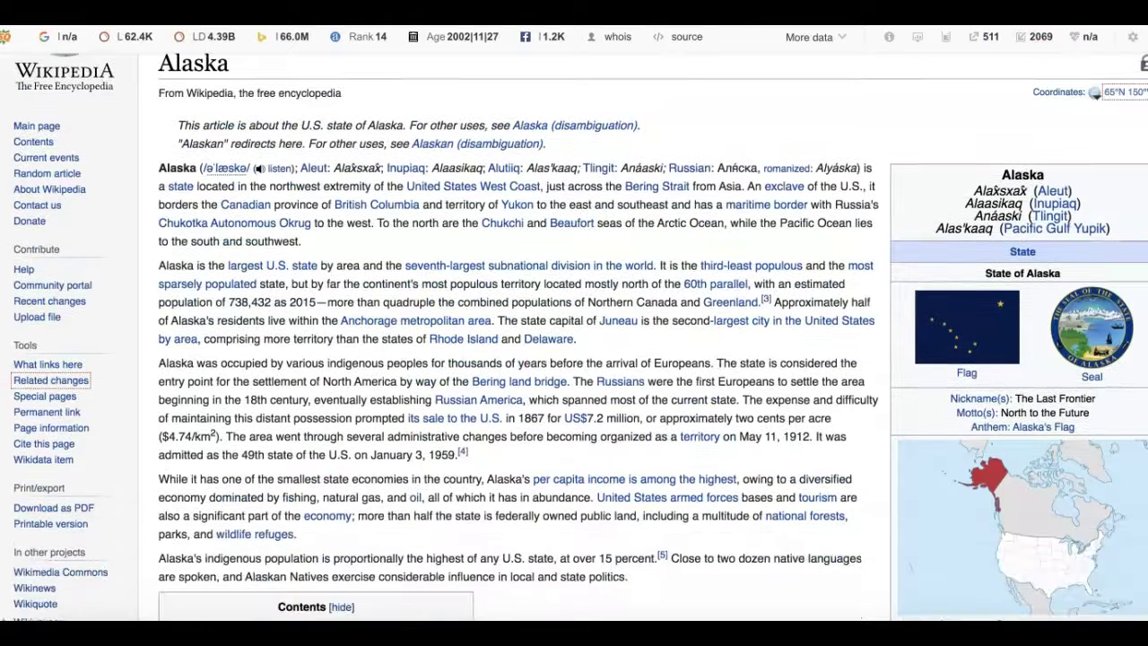
pyautogui.scroll(-20, 574, 359)
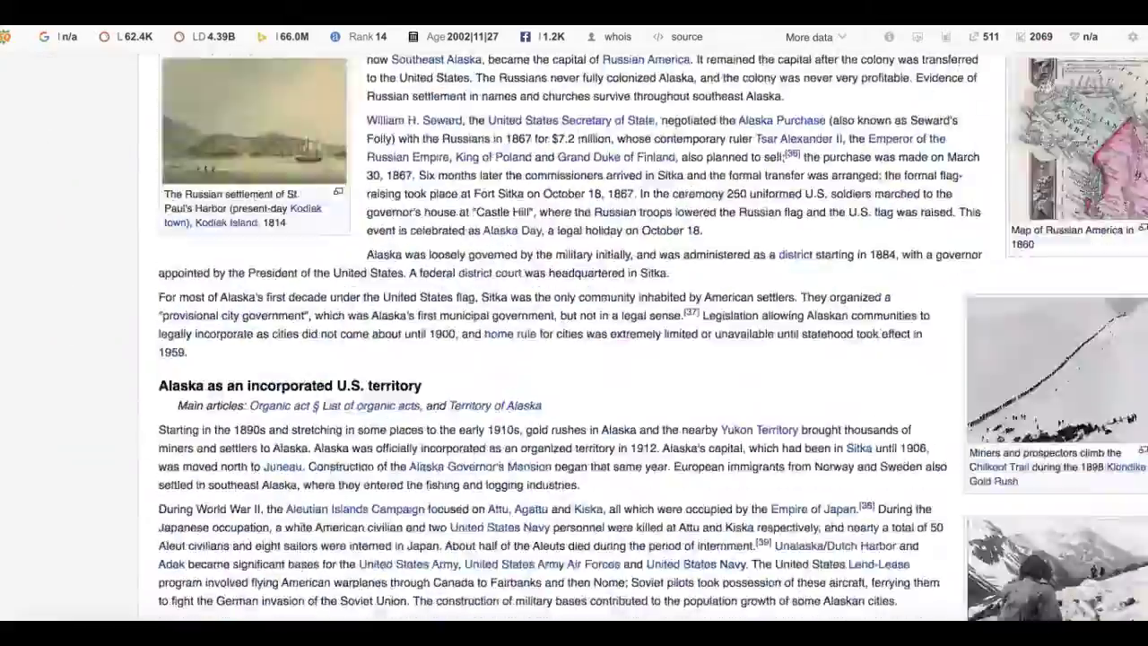
pyautogui.scroll(-20, 574, 359)
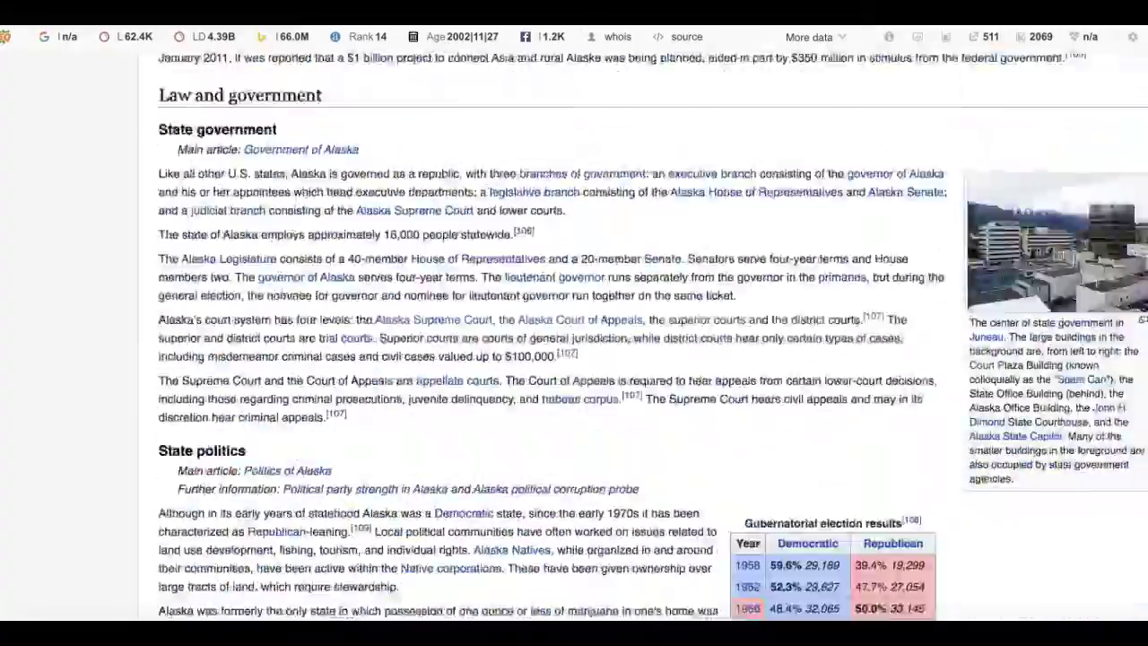
pyautogui.scroll(-20, 1141, 496)
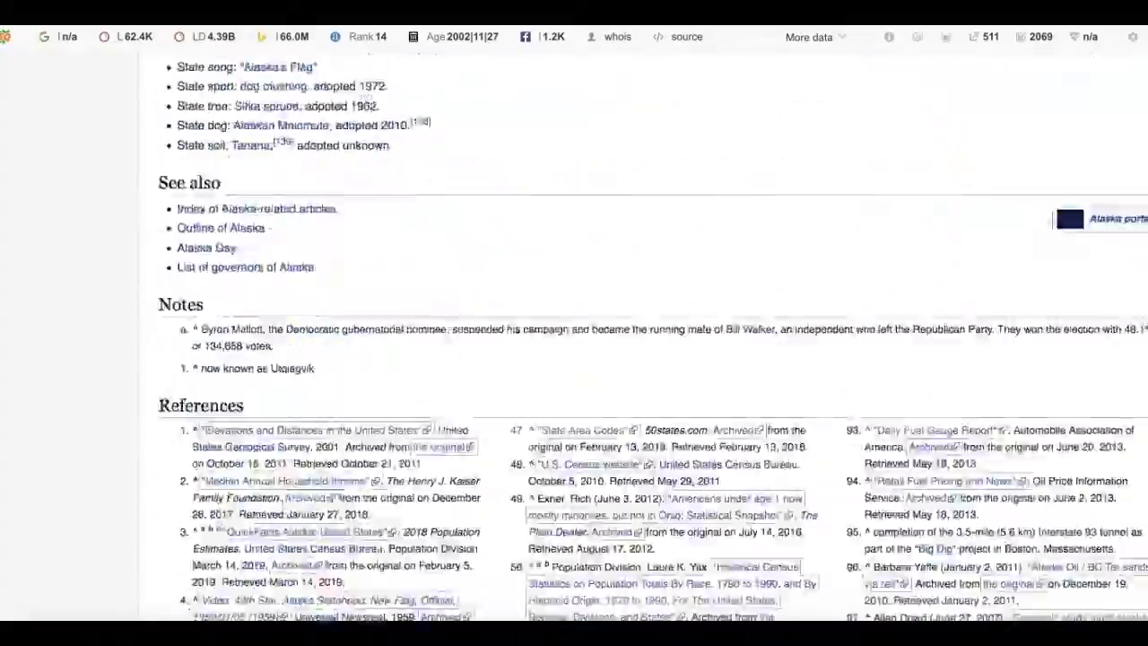
pyautogui.scroll(15, 1142, 496)
pyautogui.scroll(5, 1141, 496)
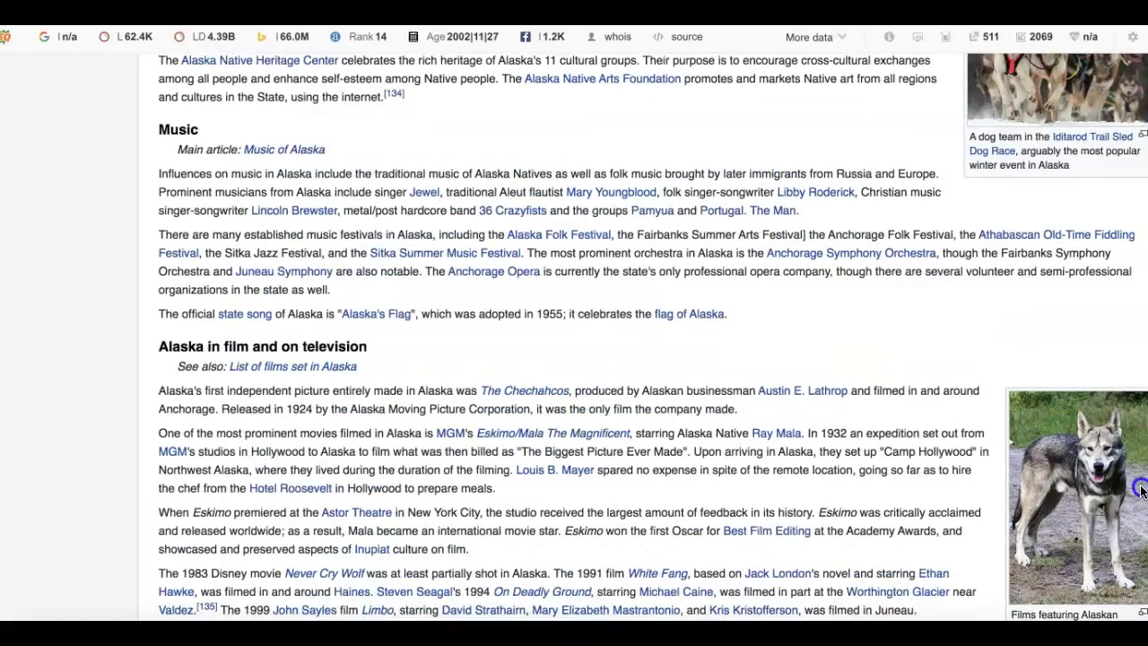
# Review the Alaska Wikipedia article back up to its introduction and highlight the first two introductory paragraphs.
pyautogui.scroll(15, 1141, 489)
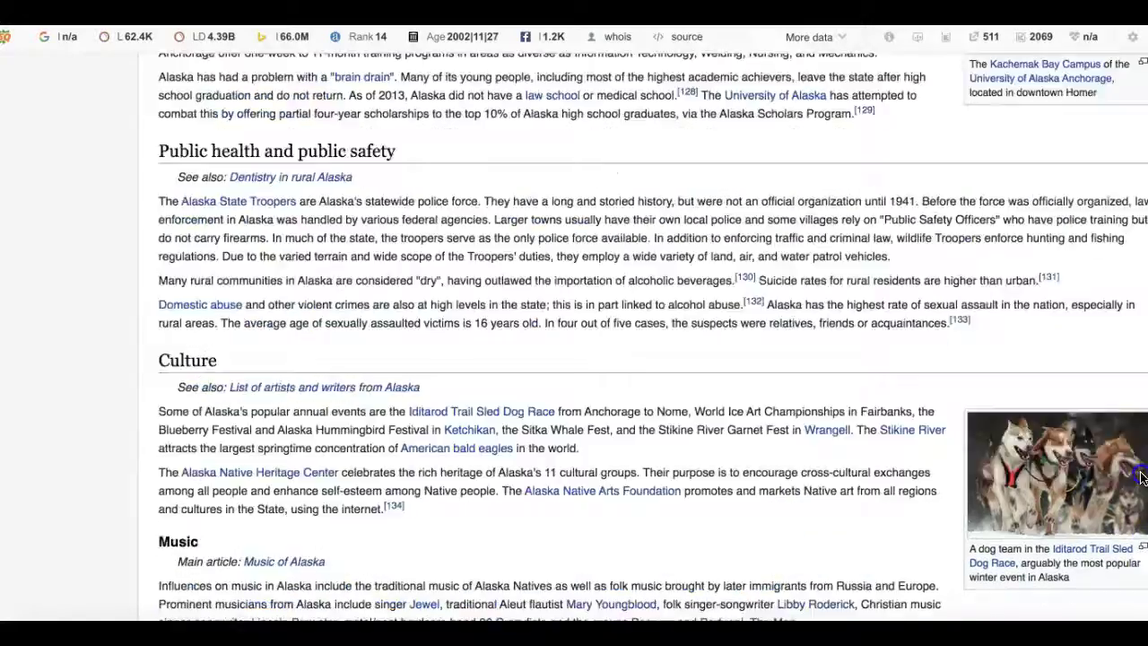
pyautogui.scroll(15, 1139, 470)
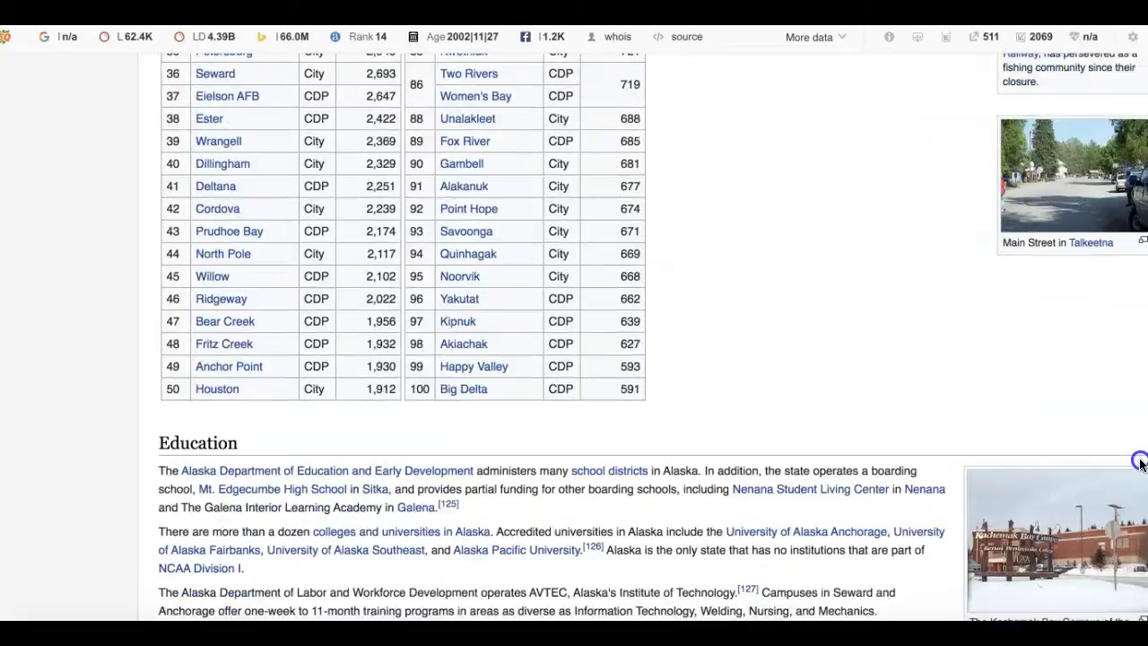
pyautogui.scroll(20, 1135, 359)
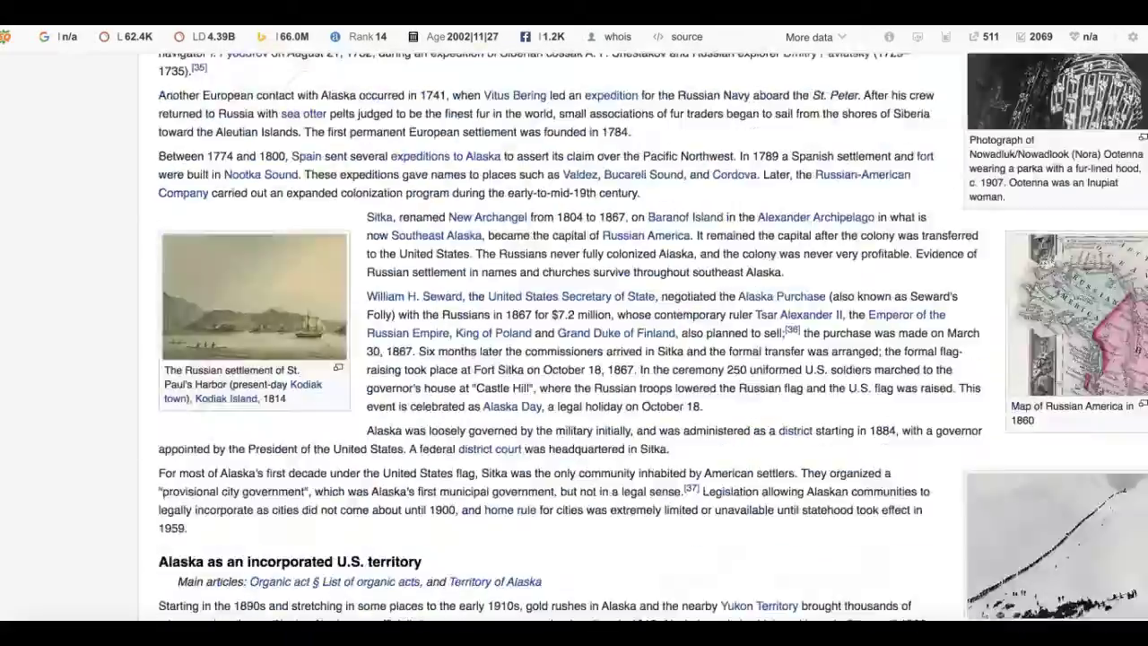
pyautogui.scroll(20, 1131, 101)
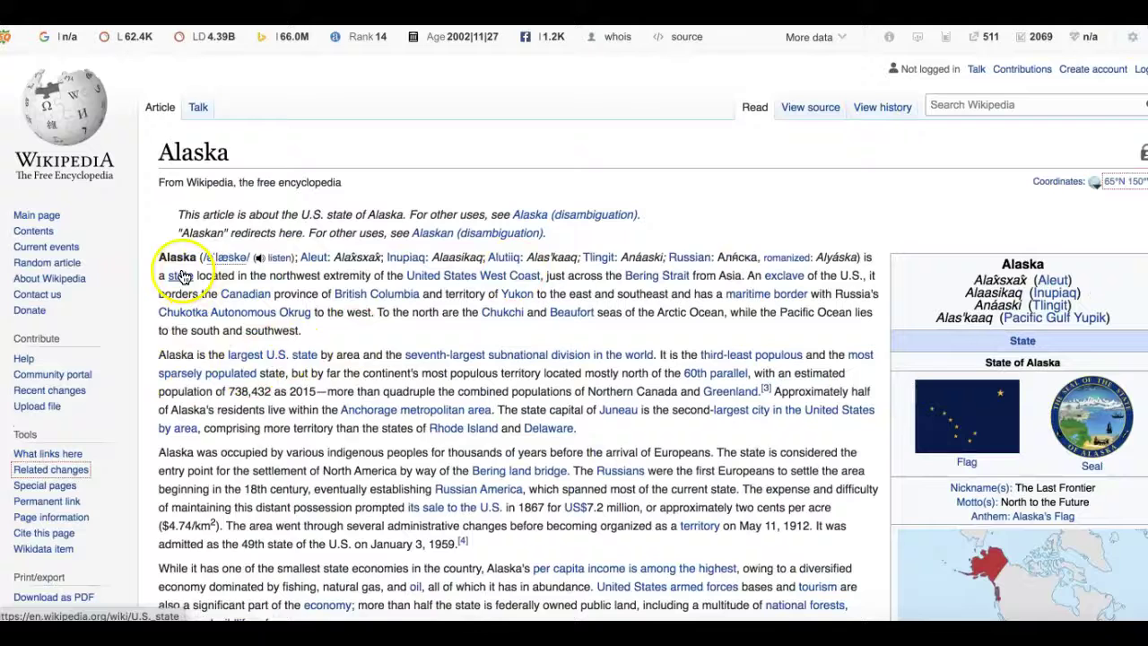
pyautogui.moveTo(172, 271)
pyautogui.moveTo(159, 256); pyautogui.dragTo(575, 440)
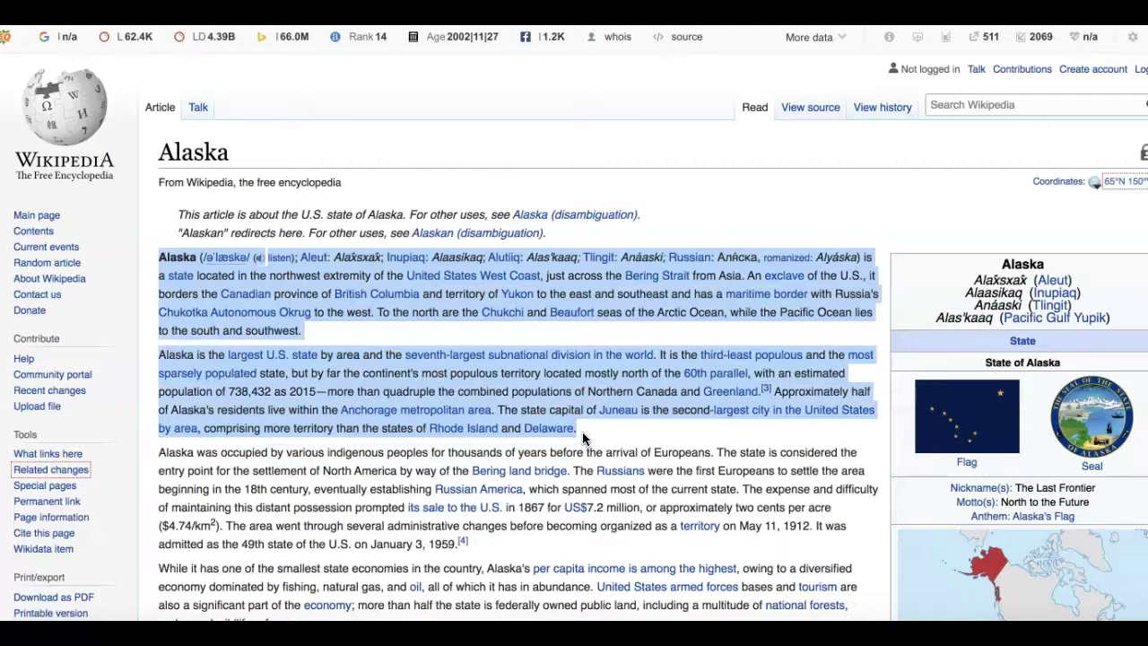
pyautogui.click(574, 190)
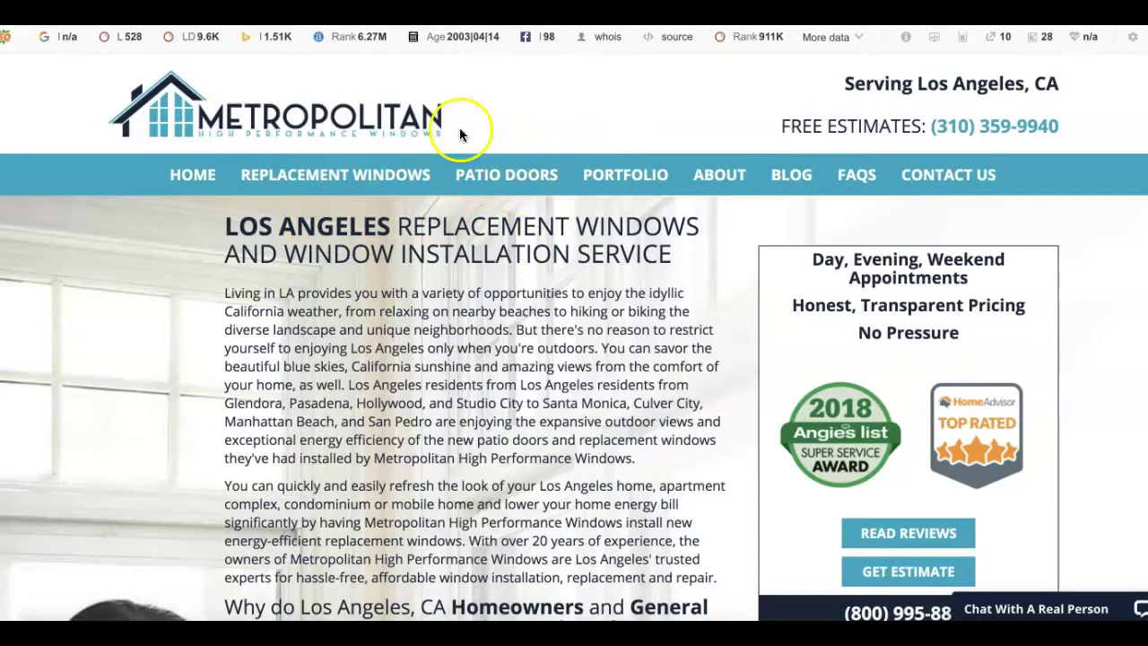
# Examine the Metropolitan page's Los Angeles heading and the body text about window replacement and installation.
pyautogui.moveTo(225, 226); pyautogui.dragTo(395, 231)
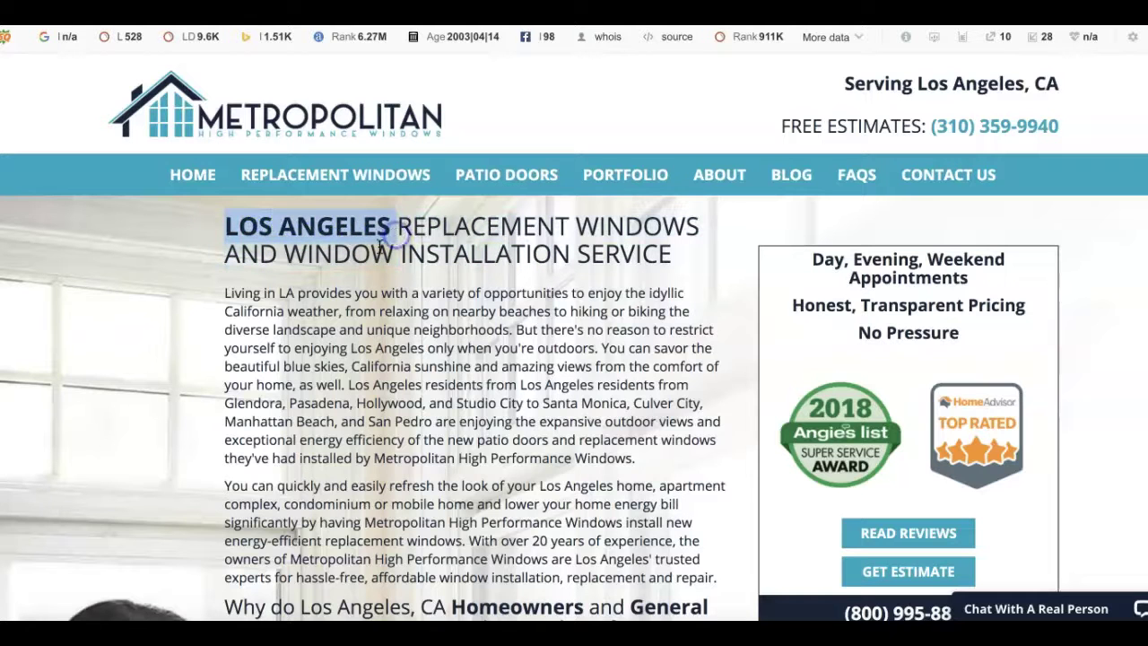
pyautogui.click(193, 235)
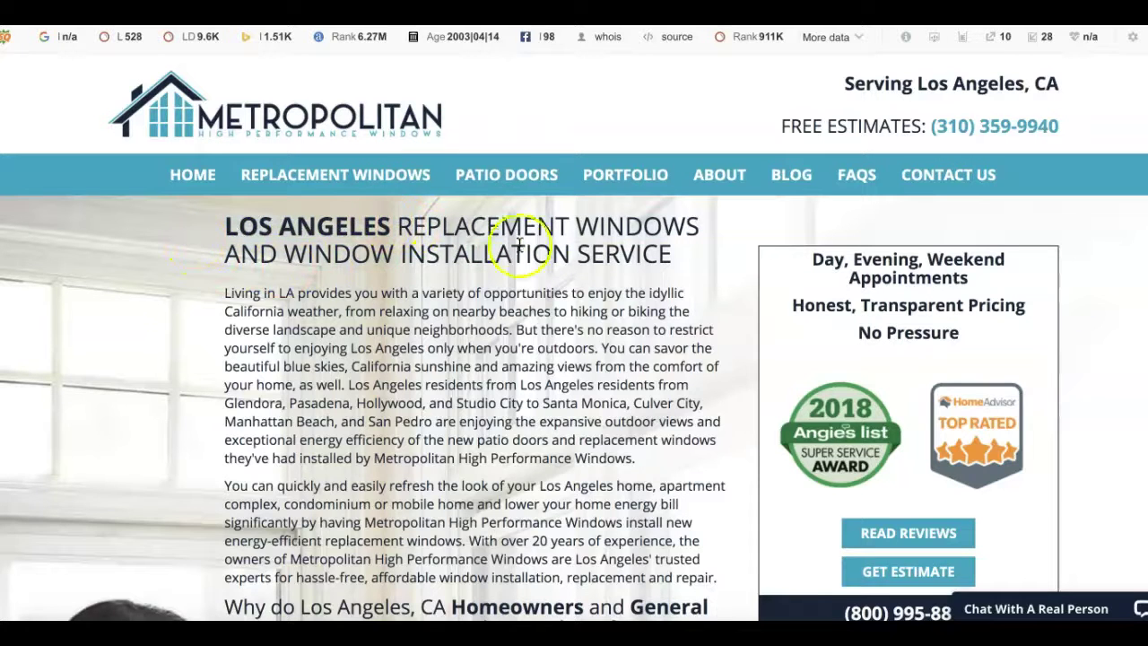
pyautogui.scroll(-5, 230, 277)
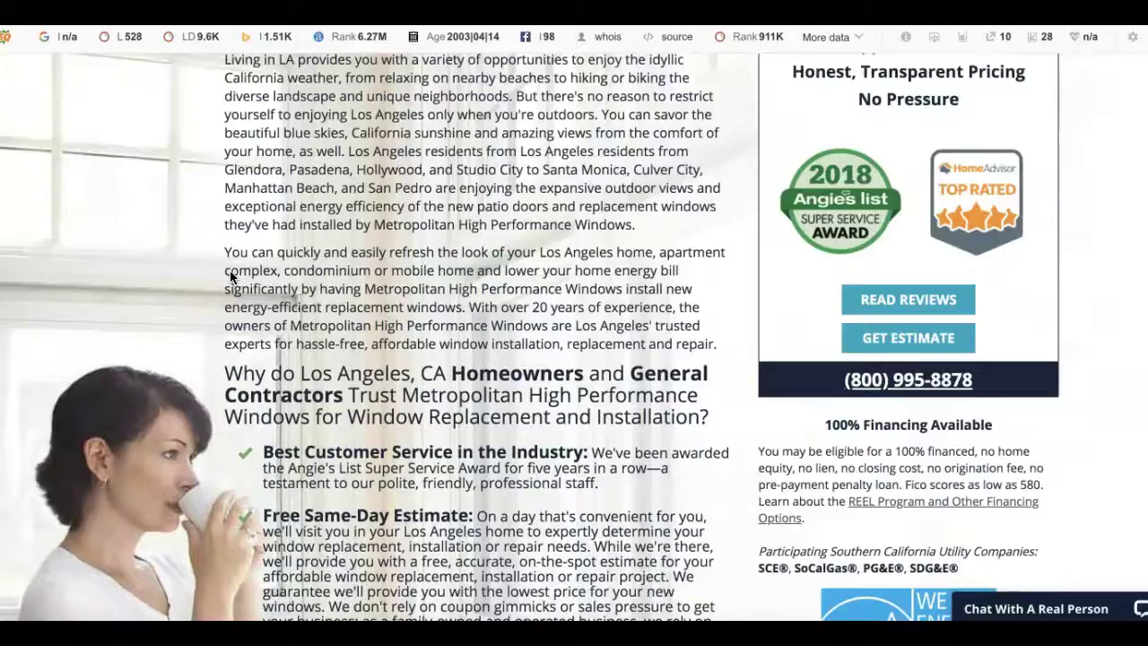
pyautogui.scroll(-3, 230, 277)
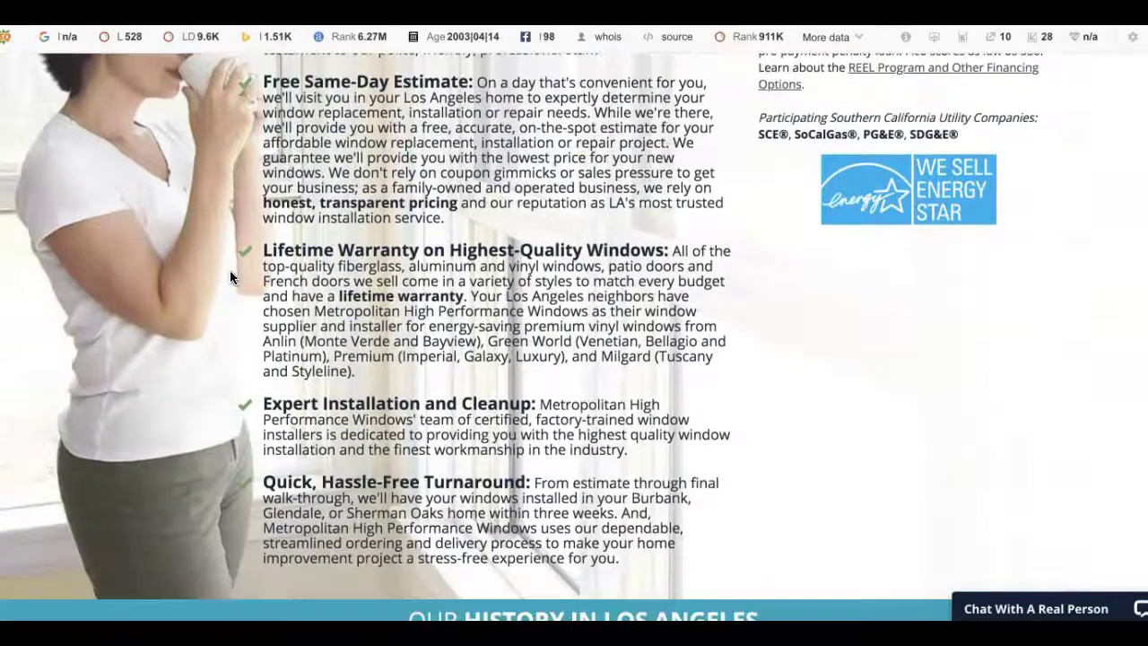
pyautogui.scroll(2, 230, 277)
pyautogui.scroll(6, 229, 277)
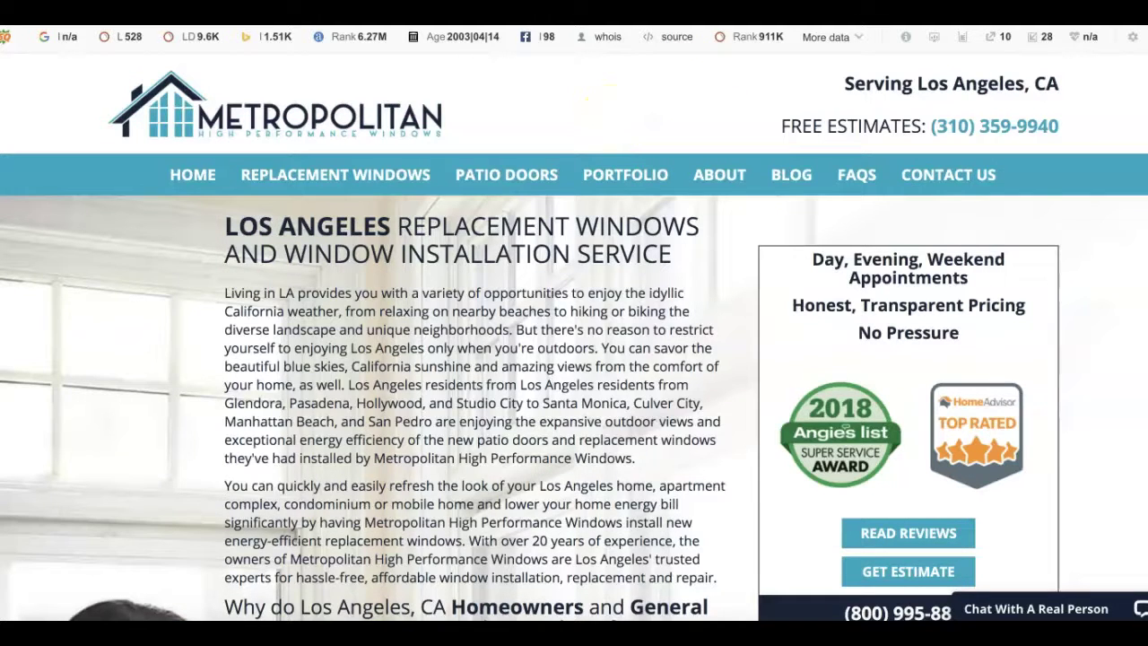
# Return to the Google results for "window installation los angeles" and view the local business listings under the map.
pyautogui.hotkey('alt', 'Left')
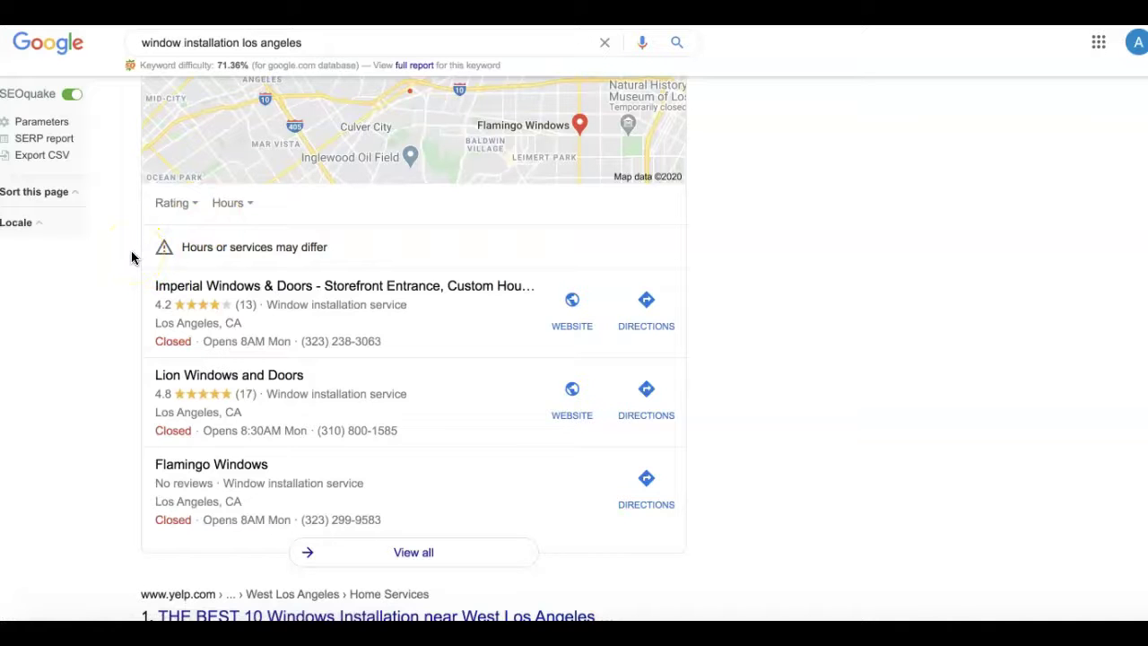
pyautogui.click(185, 201)
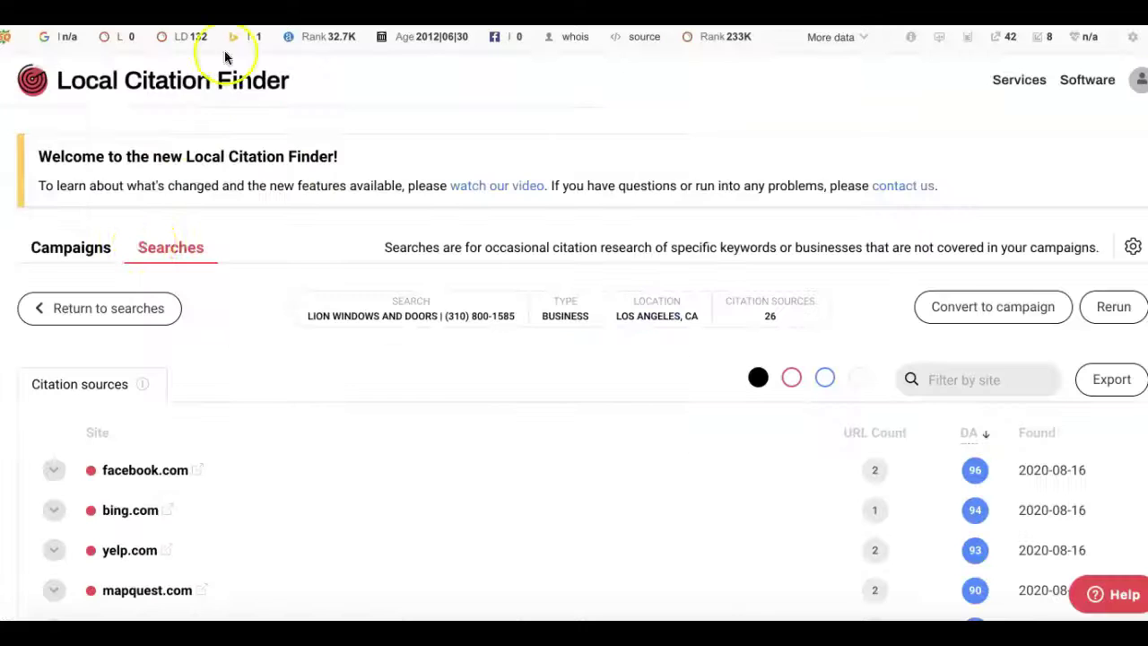
# Examine the Local Citation Finder results for Lion Windows and Doors in Los Angeles, including the citation source count and listed sites.
pyautogui.click(236, 390)
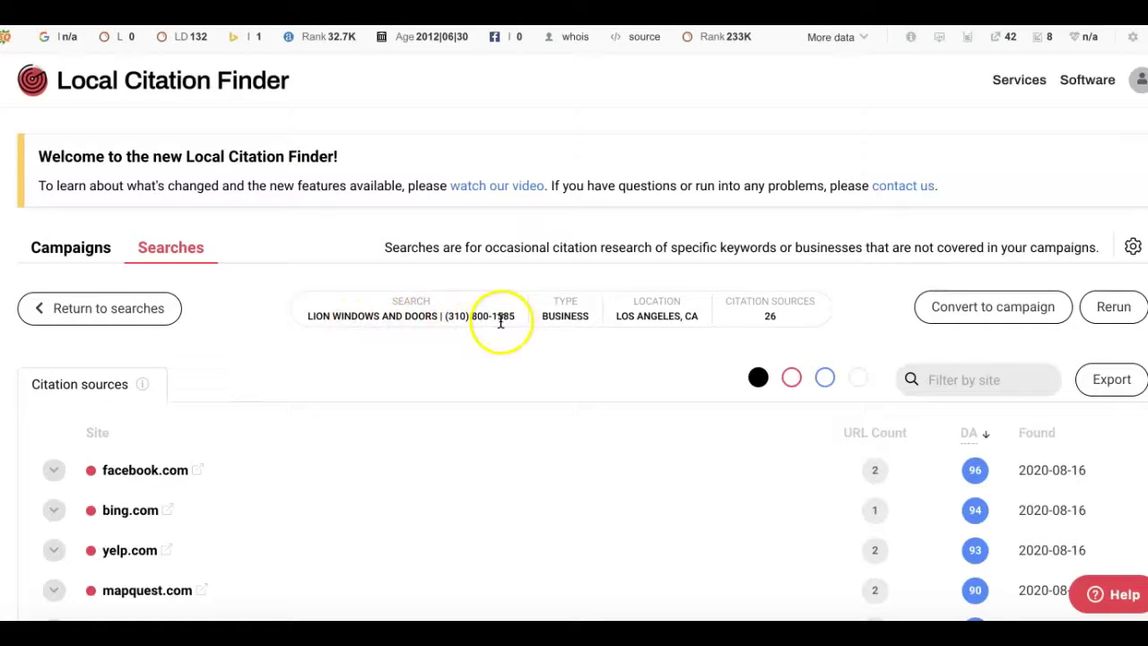
pyautogui.click(579, 368)
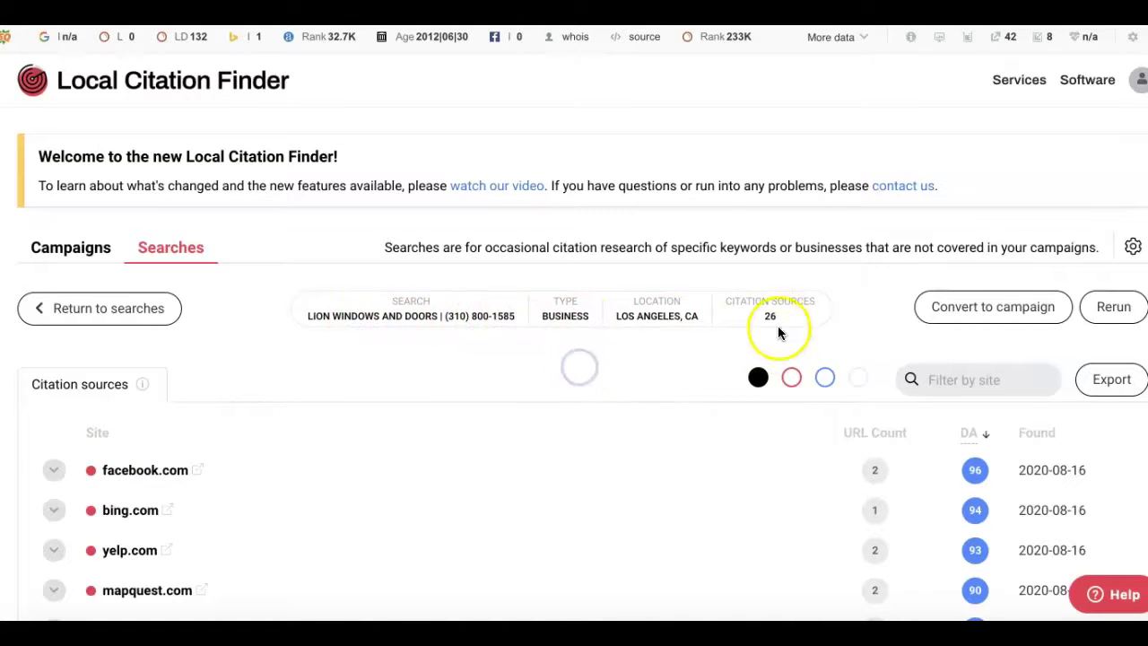
pyautogui.moveTo(779, 316); pyautogui.dragTo(752, 316)
pyautogui.click(521, 377)
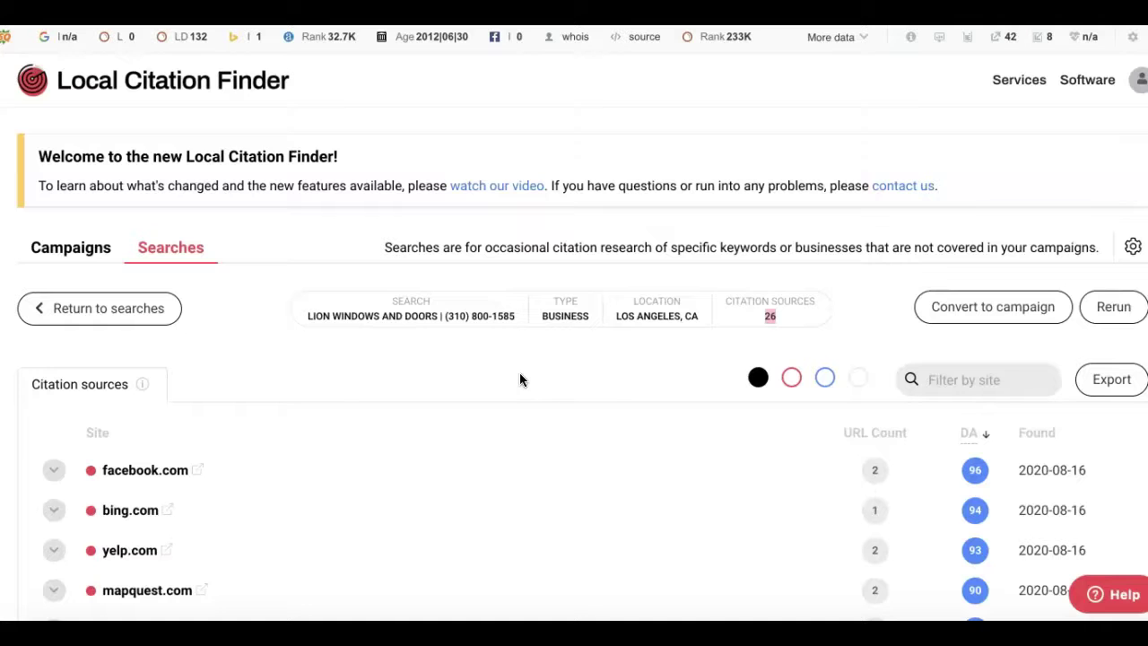
pyautogui.scroll(-1, 519, 380)
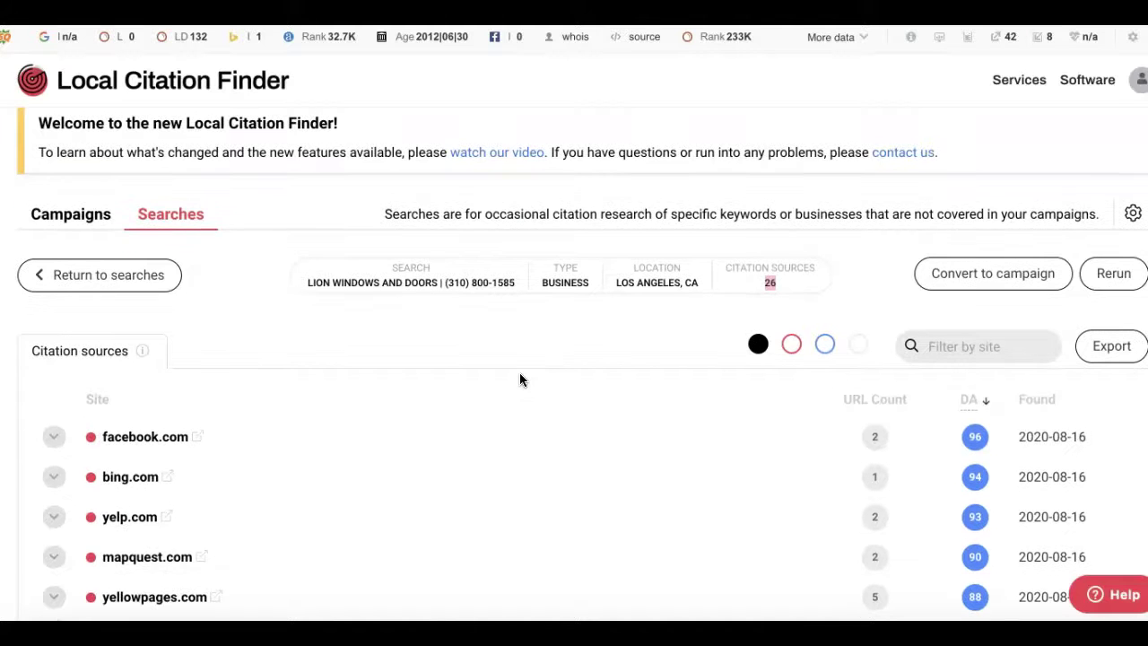
pyautogui.scroll(1, 519, 380)
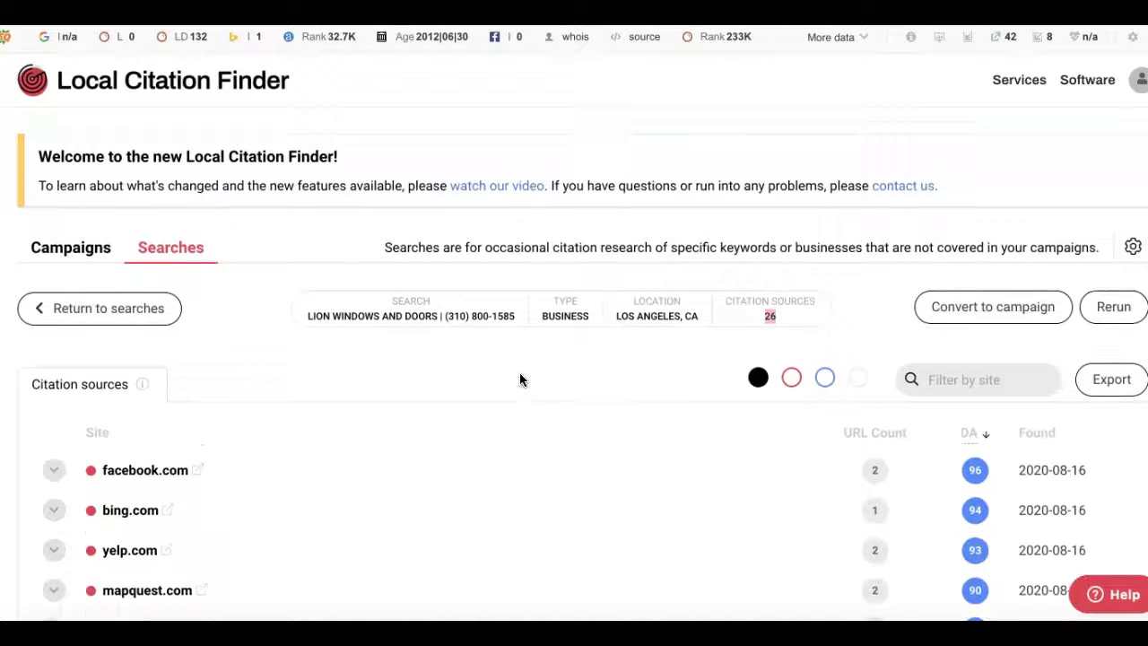
pyautogui.click(462, 146)
pyautogui.click(468, 132)
pyautogui.click(279, 349)
pyautogui.scroll(-2, 279, 350)
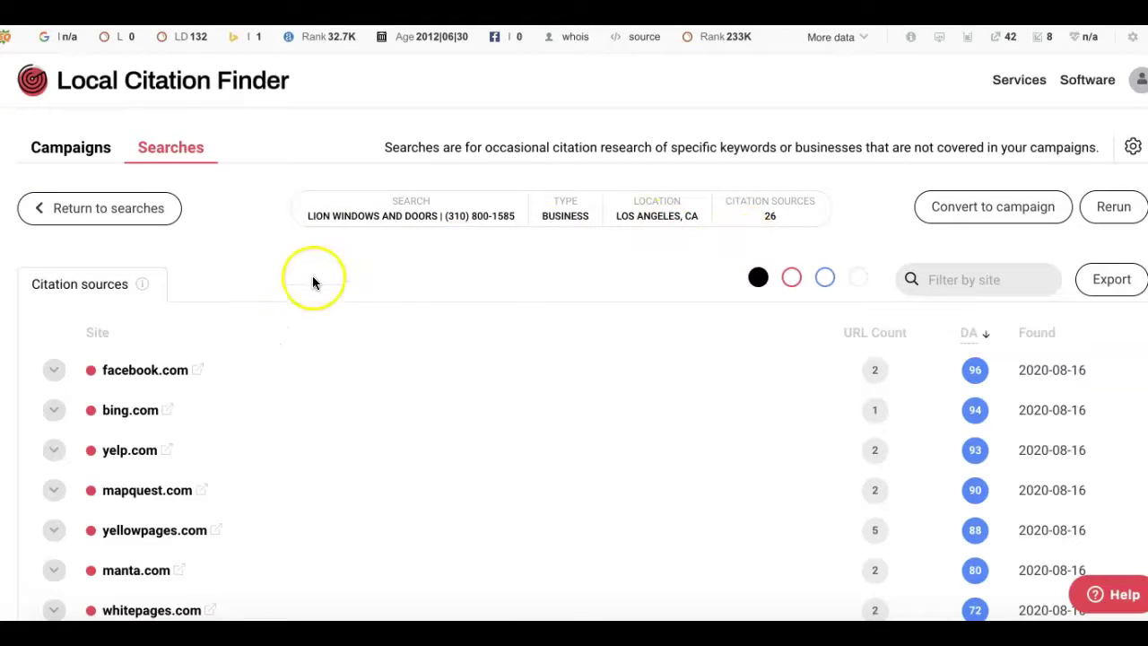
pyautogui.scroll(-1, 313, 281)
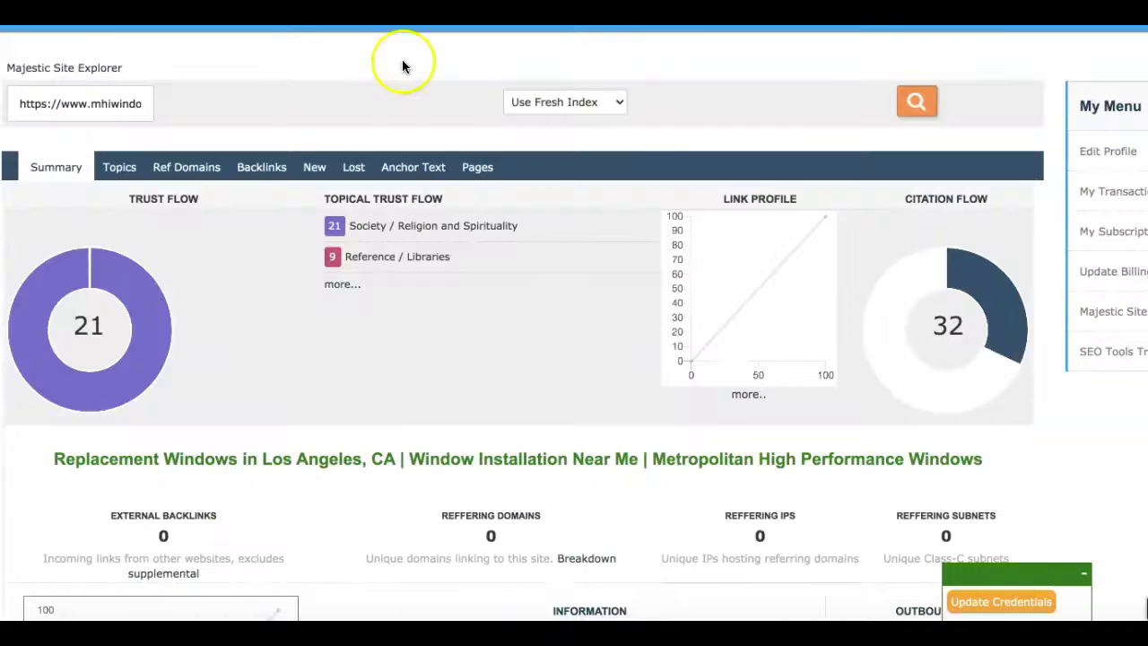
pyautogui.click(333, 90)
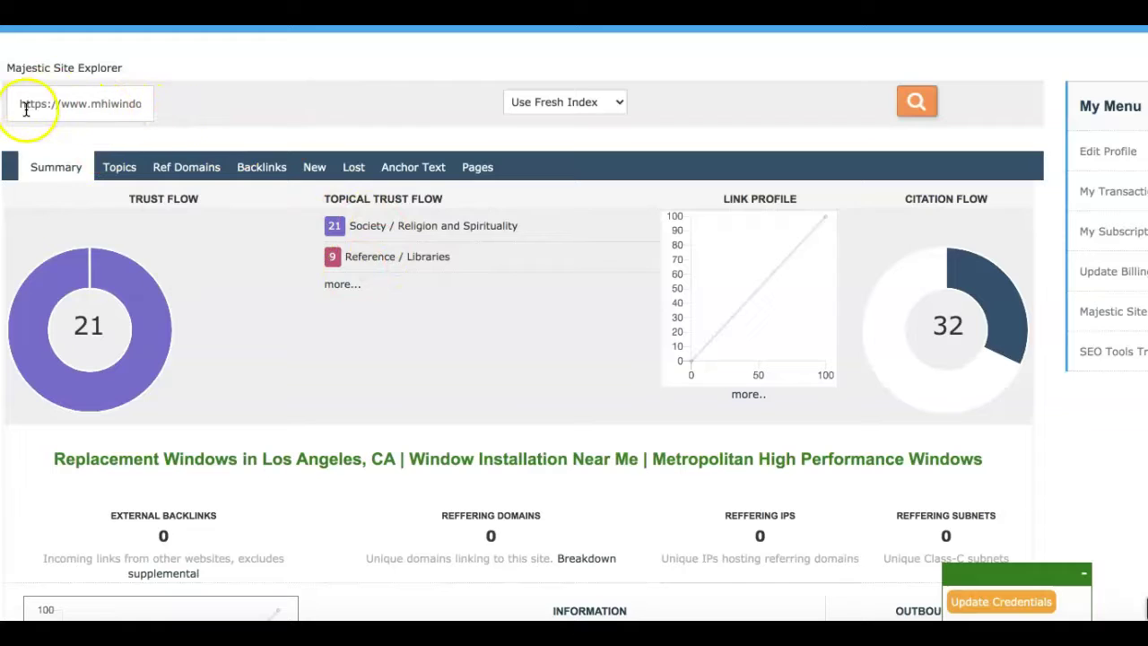
pyautogui.moveTo(26, 108)
pyautogui.mouseDown()
pyautogui.moveTo(147, 107)
pyautogui.moveTo(41, 108)
pyautogui.mouseUp()
pyautogui.click(144, 105)
pyautogui.click(136, 107)
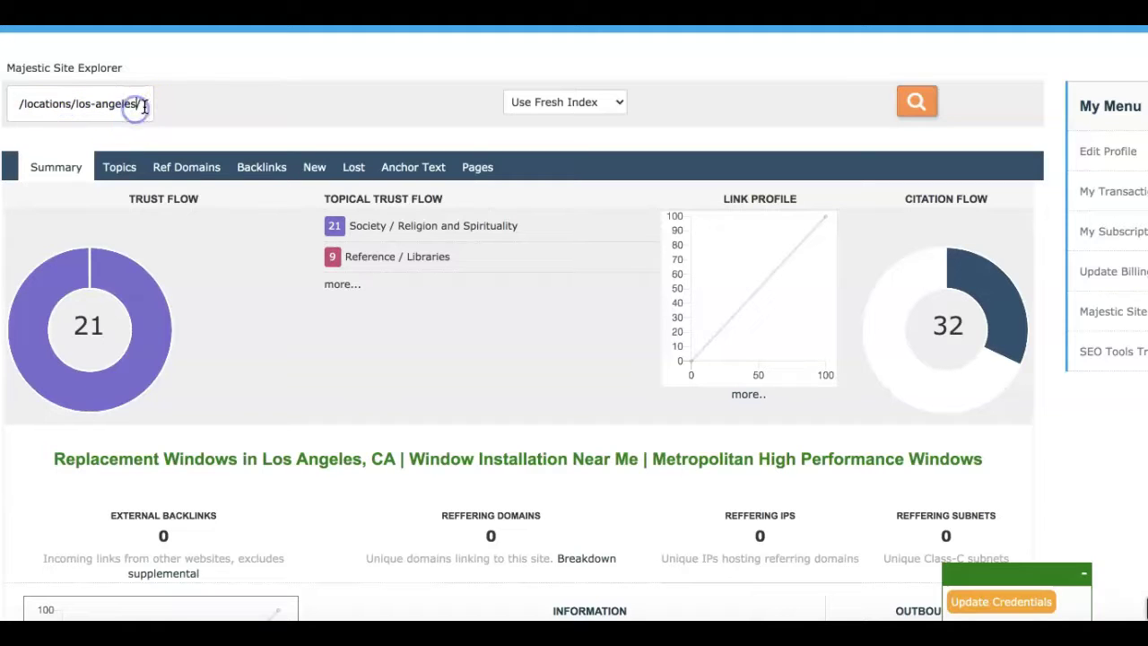
pyautogui.moveTo(144, 105); pyautogui.dragTo(123, 105)
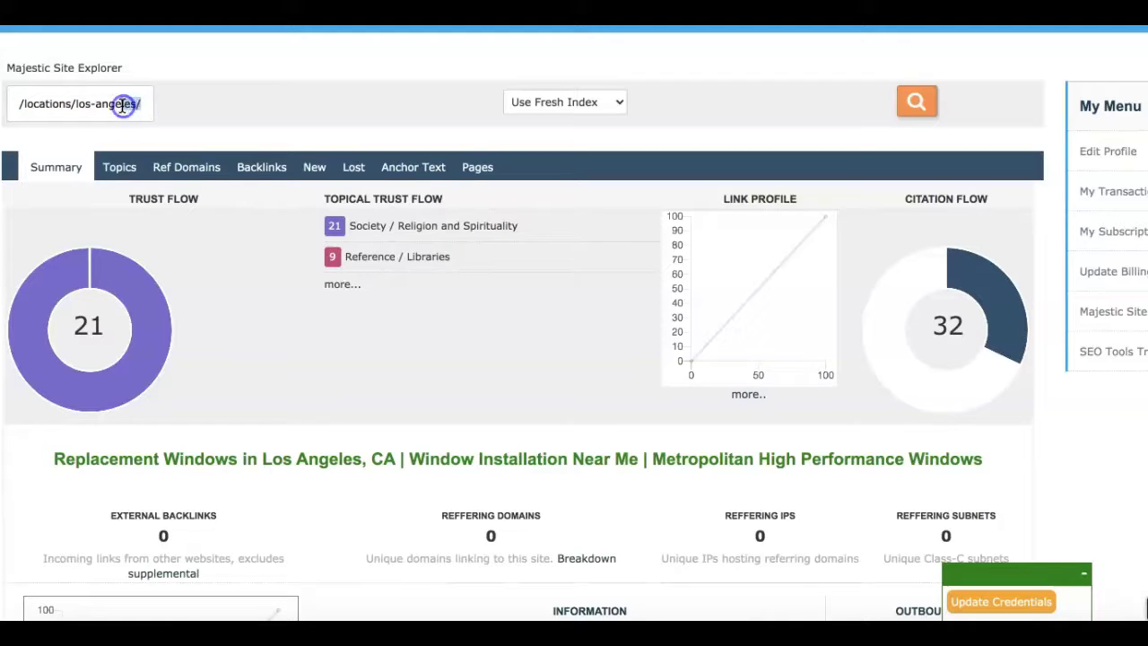
pyautogui.click(140, 104)
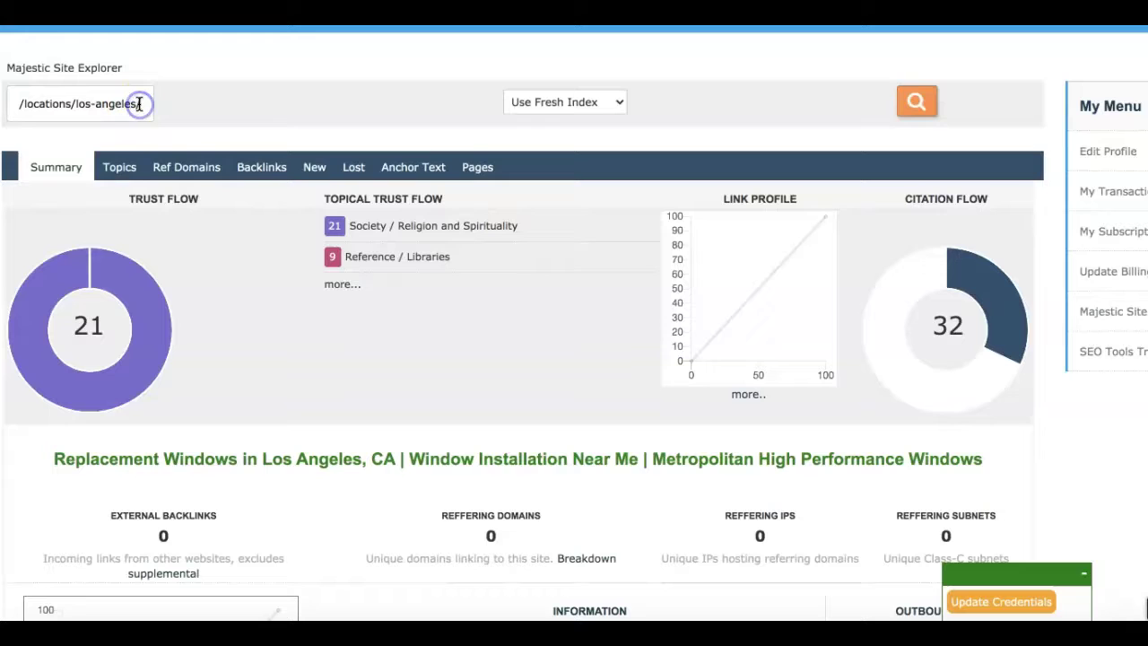
pyautogui.press('BackSpace')
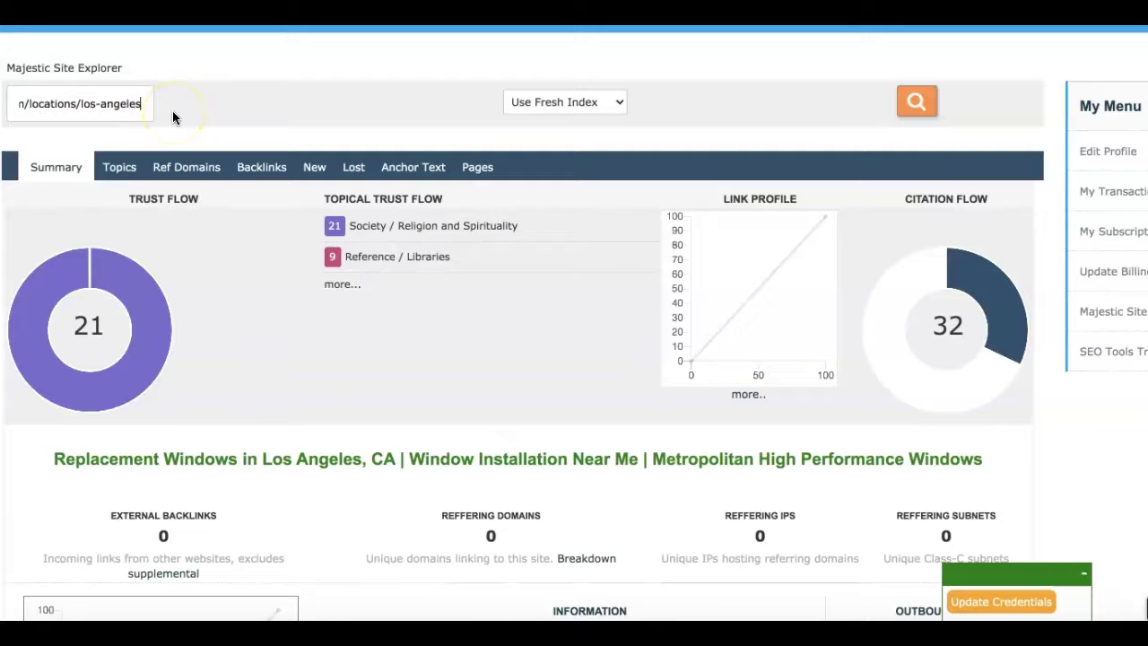
pyautogui.press('BackSpace')
pyautogui.press('BackSpace')
pyautogui.press('BackSpace')
pyautogui.press('BackSpace')
pyautogui.press('BackSpace')
pyautogui.press('BackSpace')
pyautogui.press('BackSpace')
pyautogui.press('BackSpace')
pyautogui.press('BackSpace')
pyautogui.press('BackSpace')
pyautogui.press('BackSpace')
pyautogui.press('BackSpace')
pyautogui.press('BackSpace')
pyautogui.press('BackSpace')
pyautogui.press('BackSpace')
pyautogui.press('BackSpace')
pyautogui.press('BackSpace')
pyautogui.press('BackSpace')
pyautogui.press('BackSpace')
pyautogui.press('BackSpace')
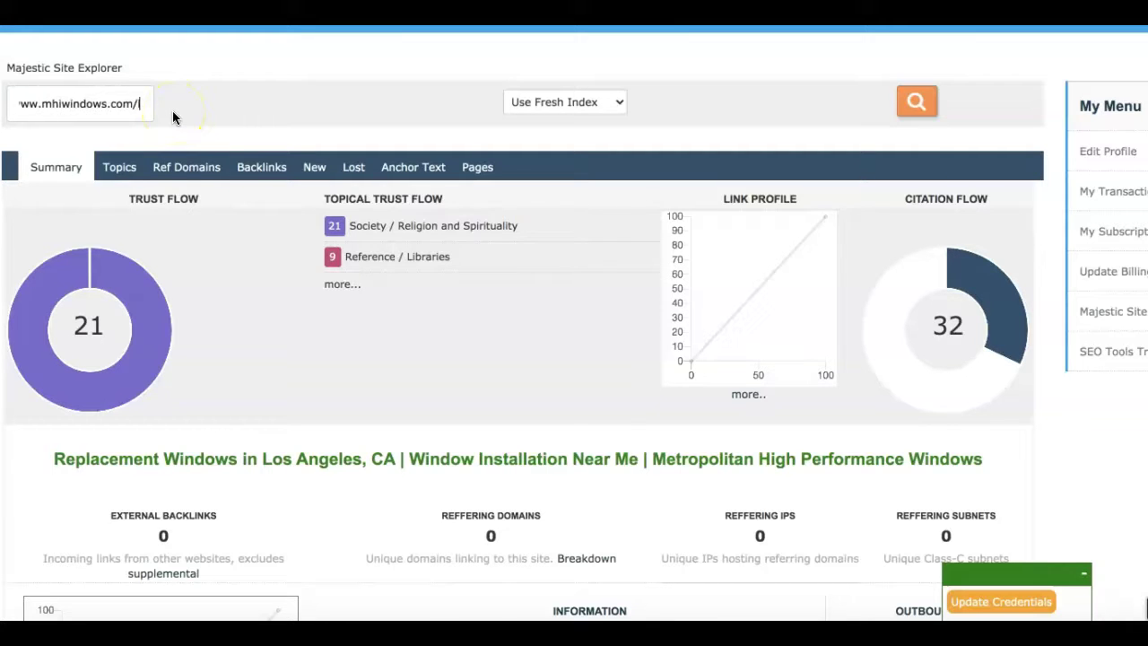
pyautogui.press('Return')
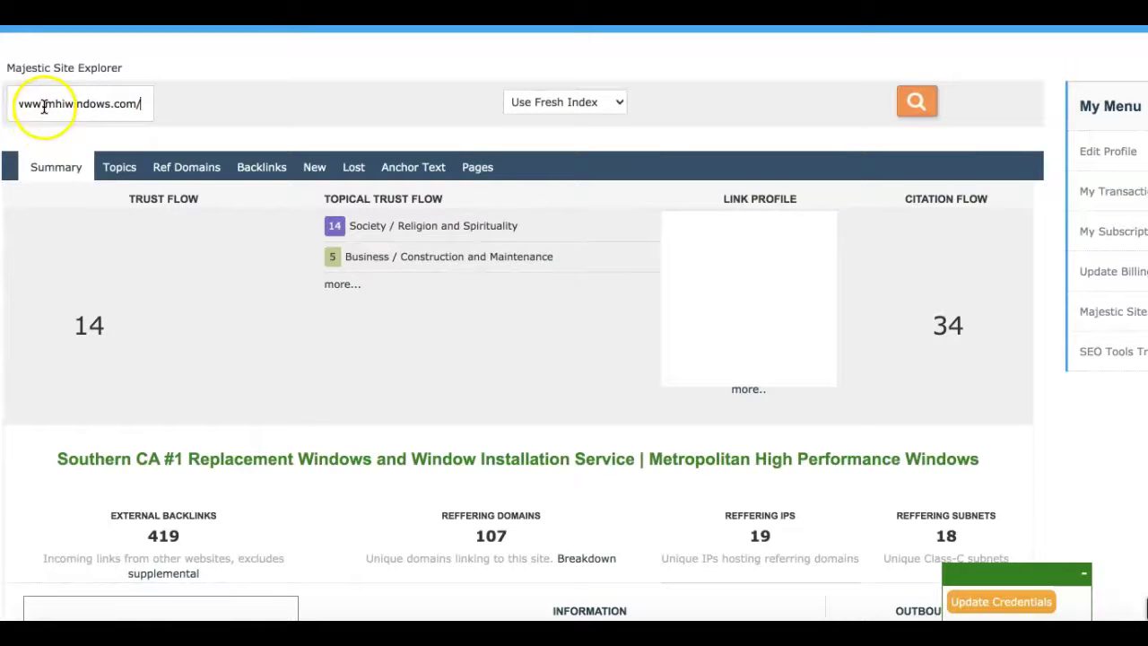
pyautogui.doubleClick(34, 114)
pyautogui.hotkey('shift', 'Home')
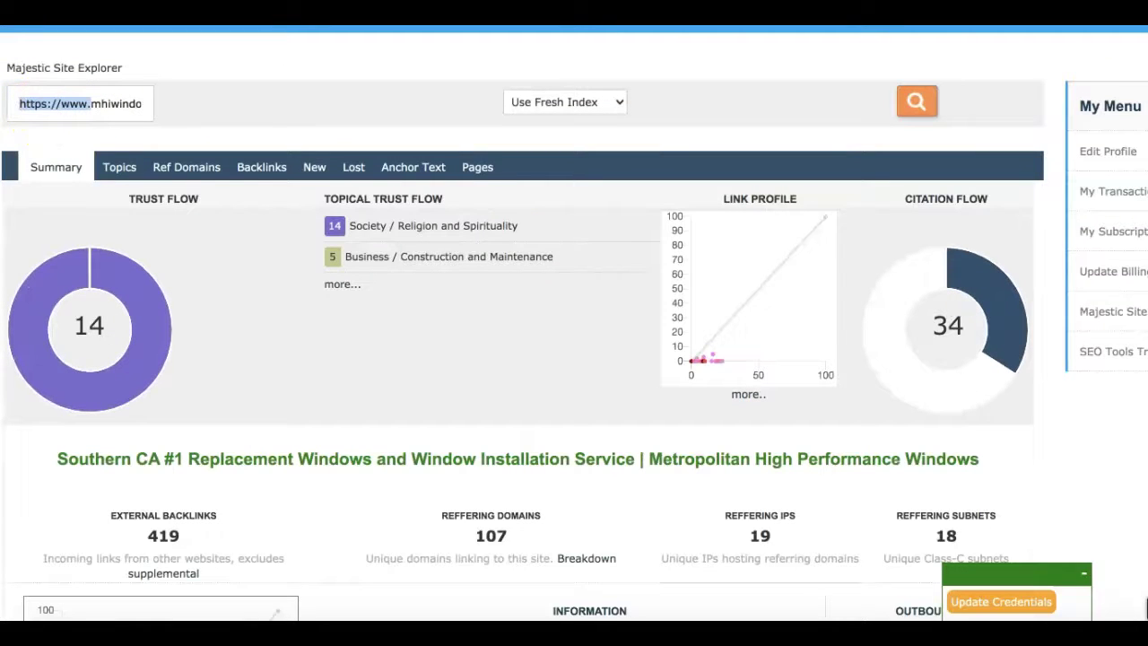
pyautogui.press('BackSpace')
pyautogui.press('Return')
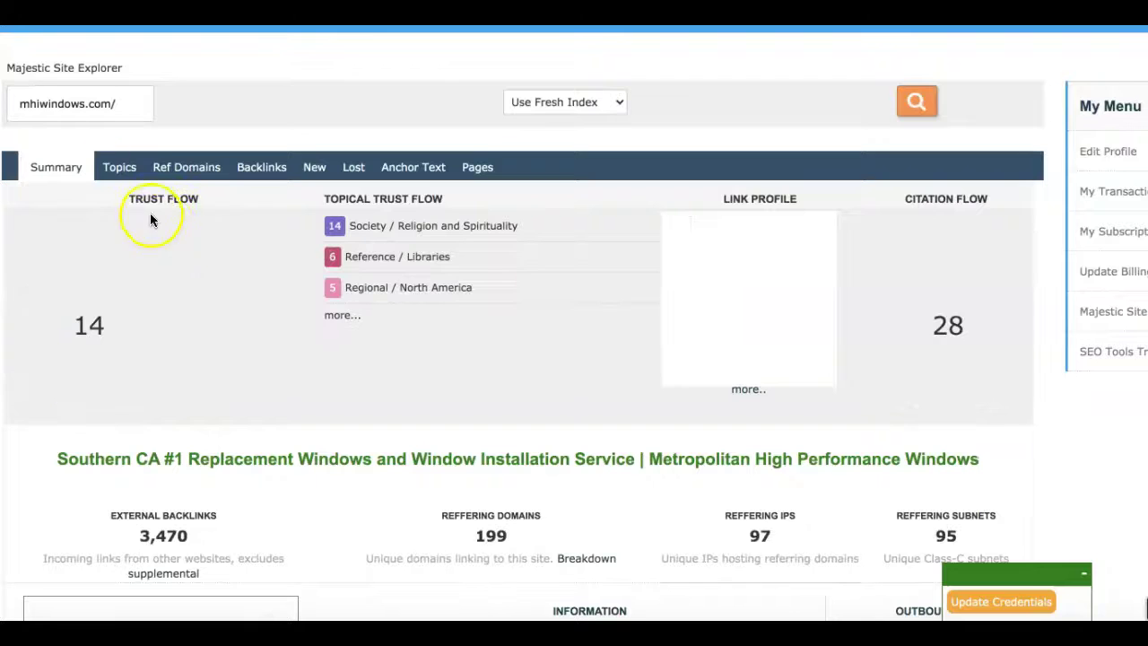
pyautogui.click(324, 108)
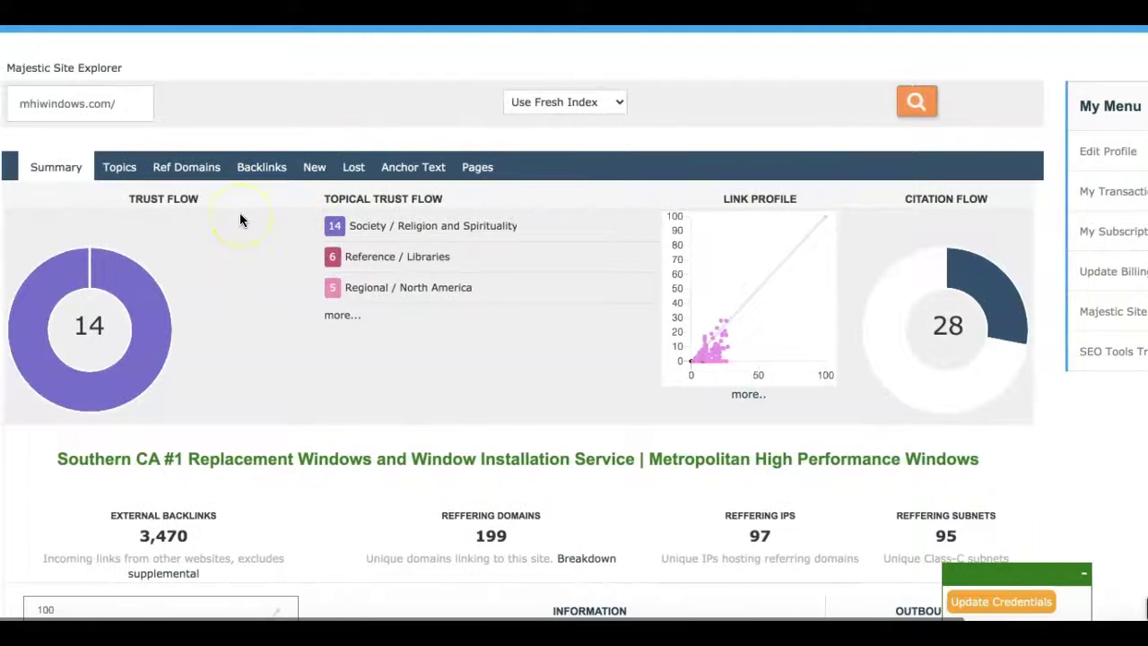
# Check the domain's Citation Flow, external backlinks and referring domains in the summary.
pyautogui.moveTo(962, 280)
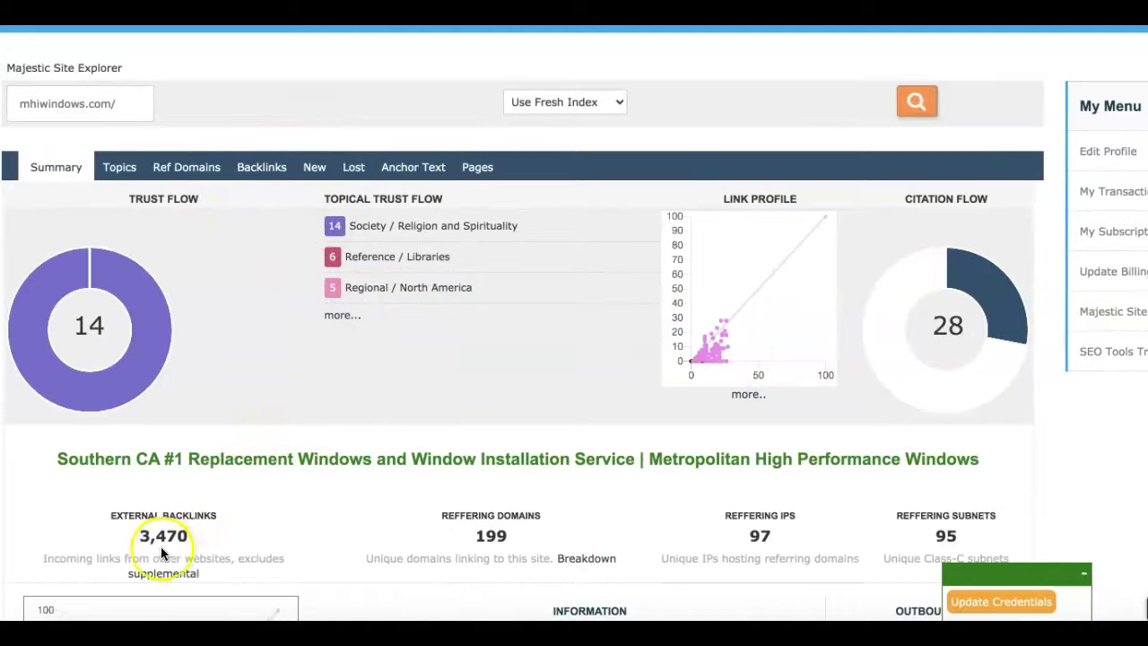
pyautogui.moveTo(200, 535); pyautogui.dragTo(121, 539)
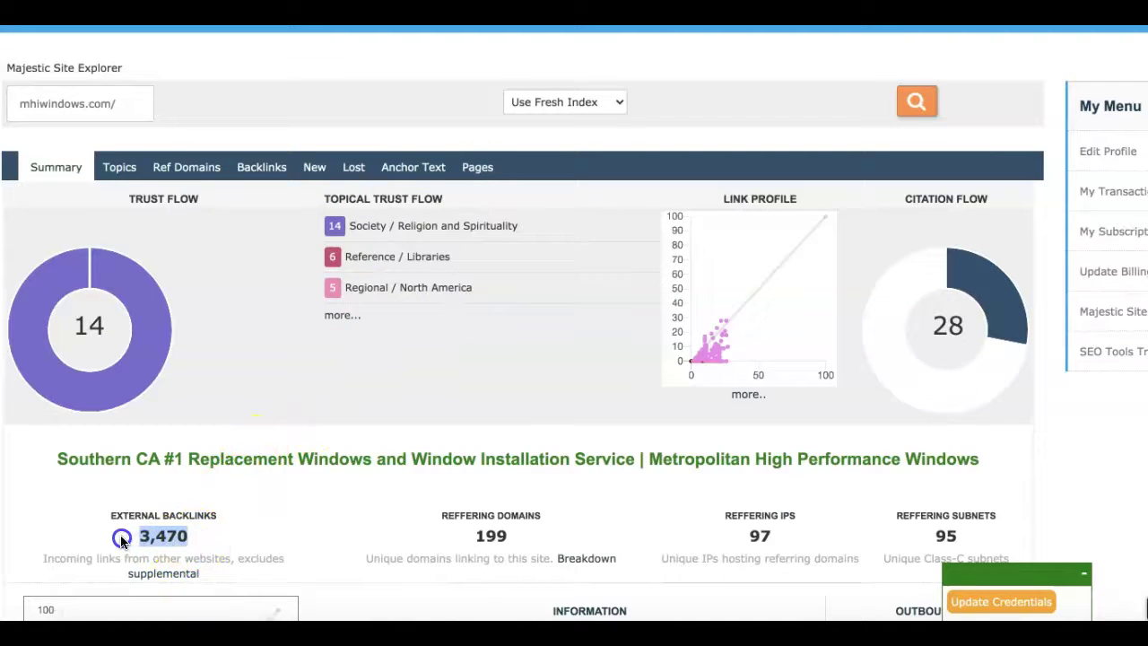
pyautogui.moveTo(510, 536); pyautogui.dragTo(465, 540)
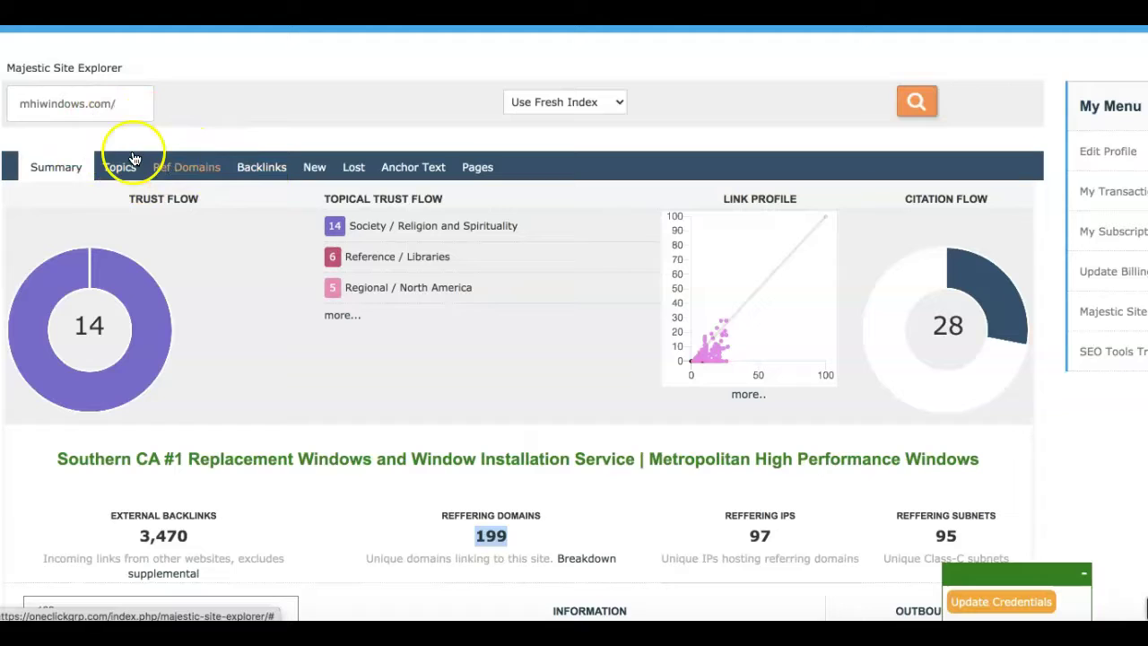
# Look up google.com in Majestic Site Explorer and check its referring domains and external backlinks.
pyautogui.click(17, 107)
pyautogui.tripleClick(18, 107)
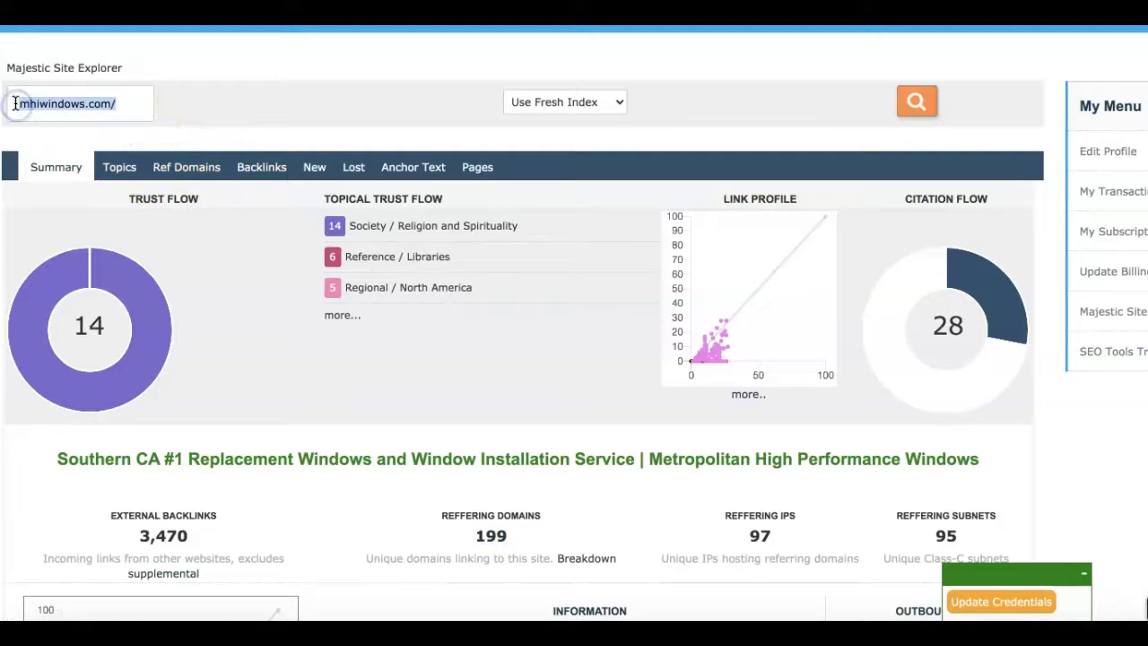
pyautogui.press('BackSpace')
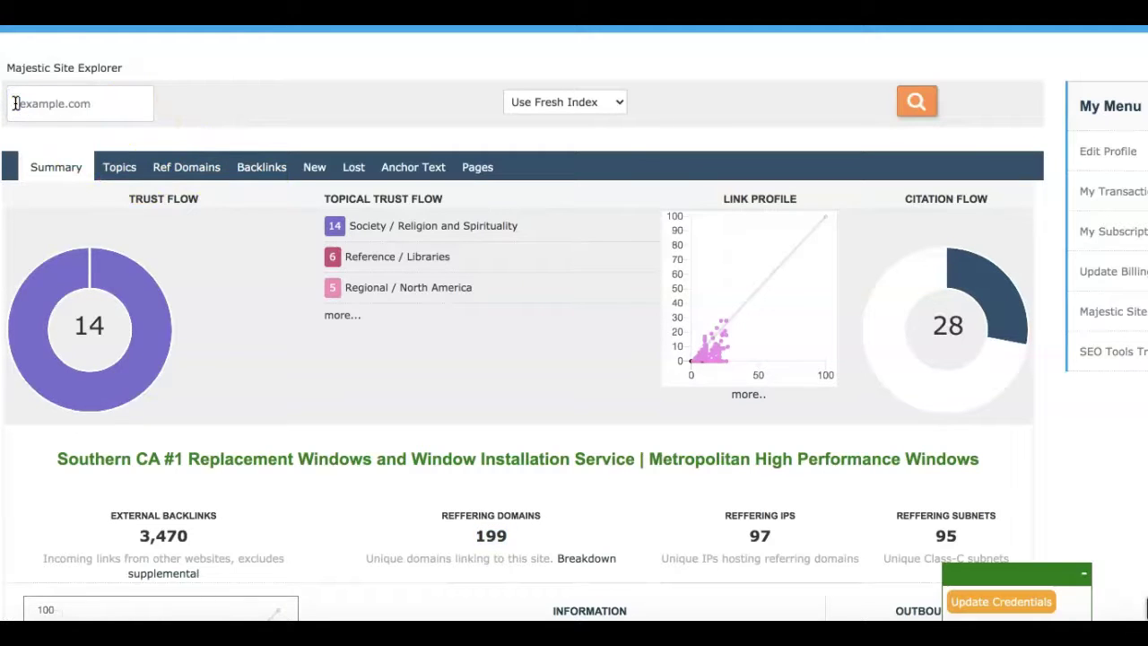
pyautogui.write('google.com')
pyautogui.press('Return')
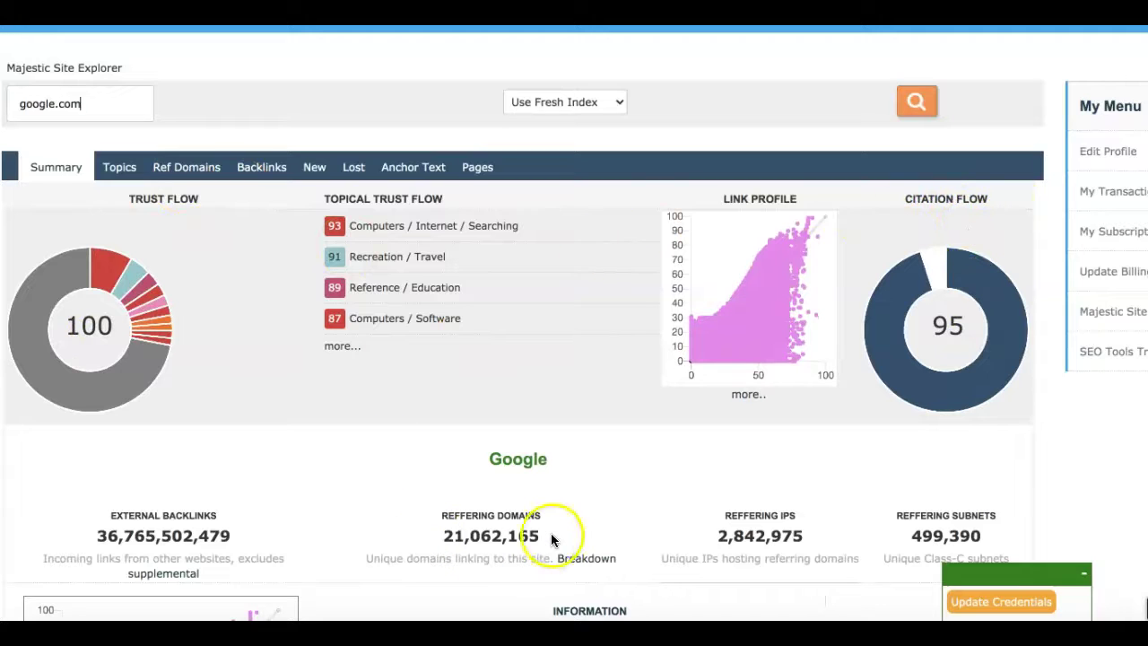
pyautogui.moveTo(547, 535); pyautogui.dragTo(410, 538)
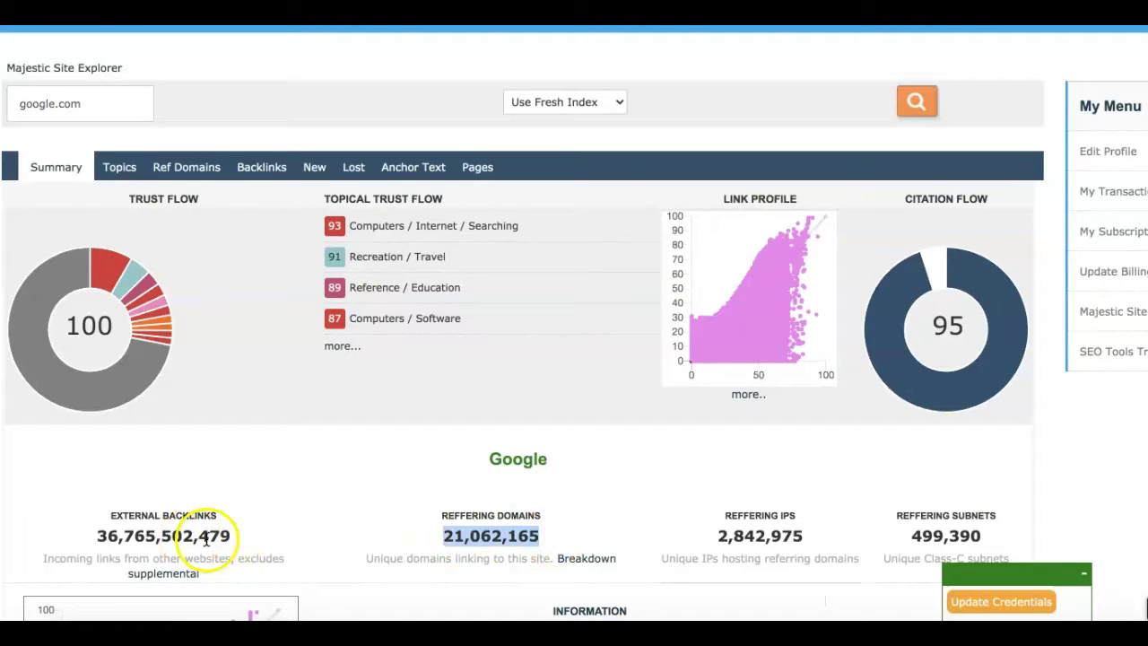
pyautogui.moveTo(260, 538); pyautogui.dragTo(106, 538)
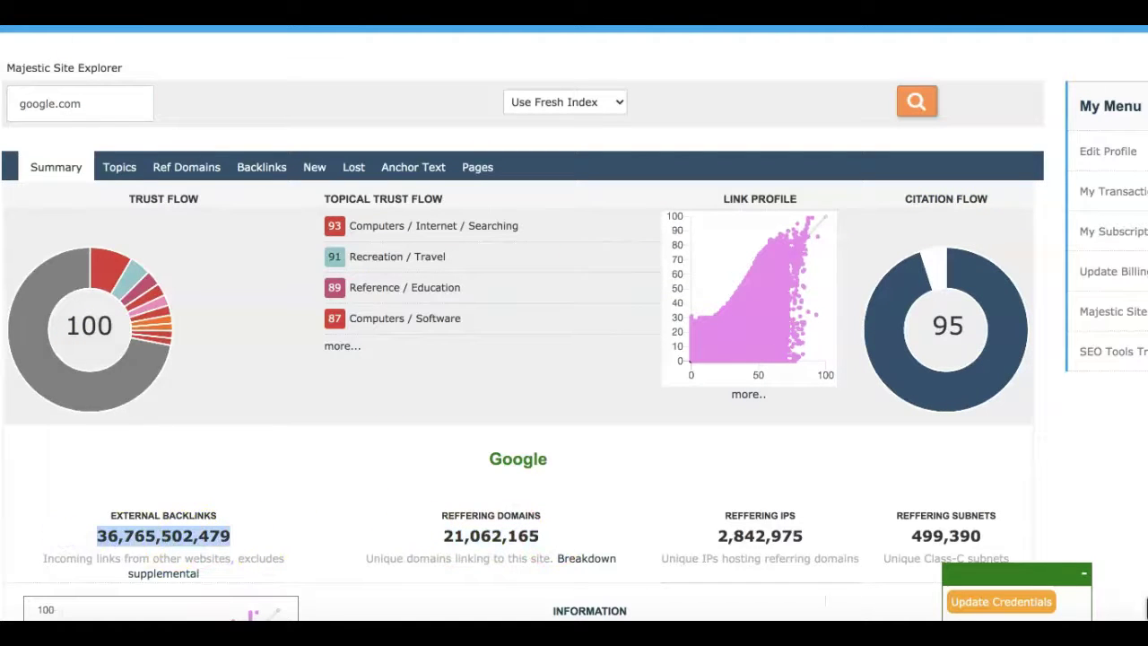
# Look up mhiwindows.com/ in place of google.com and display the domain's backlinks list.
pyautogui.click(101, 108)
pyautogui.moveTo(102, 107); pyautogui.dragTo(26, 105)
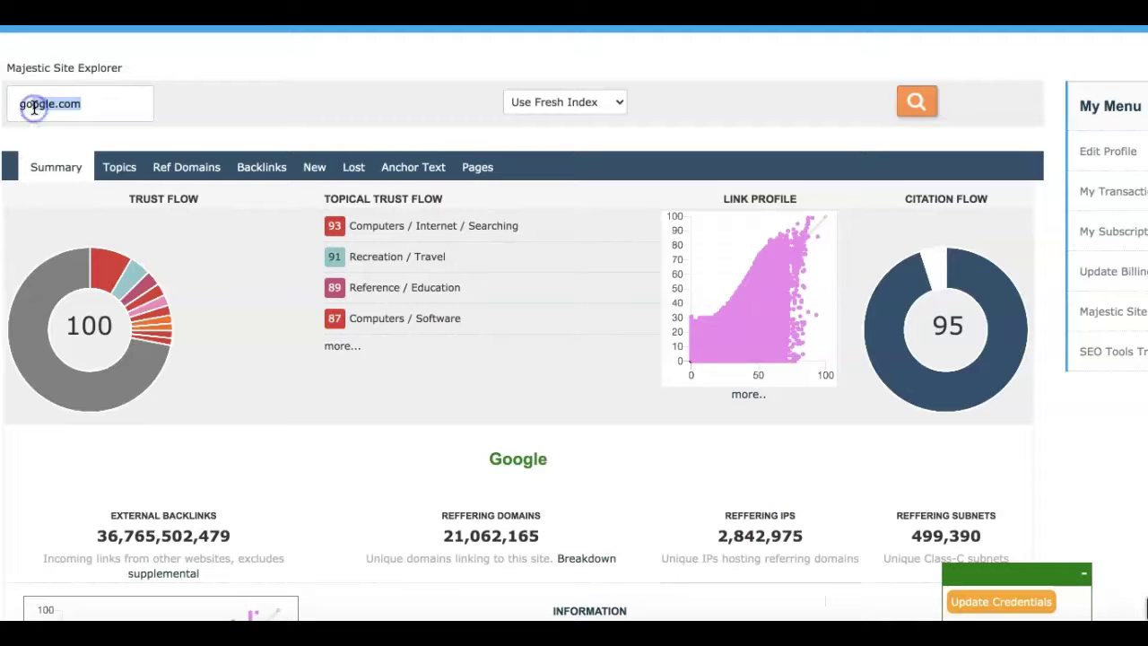
pyautogui.write('g')
pyautogui.press('BackSpace')
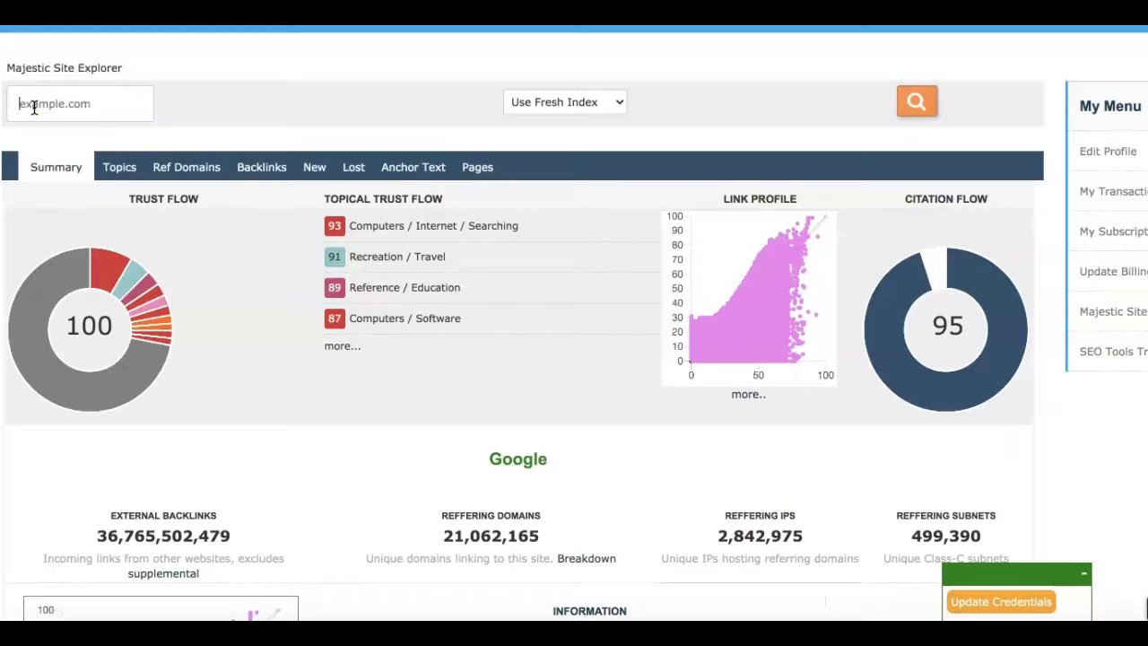
pyautogui.write('mywindows.com/')
pyautogui.press('Return')
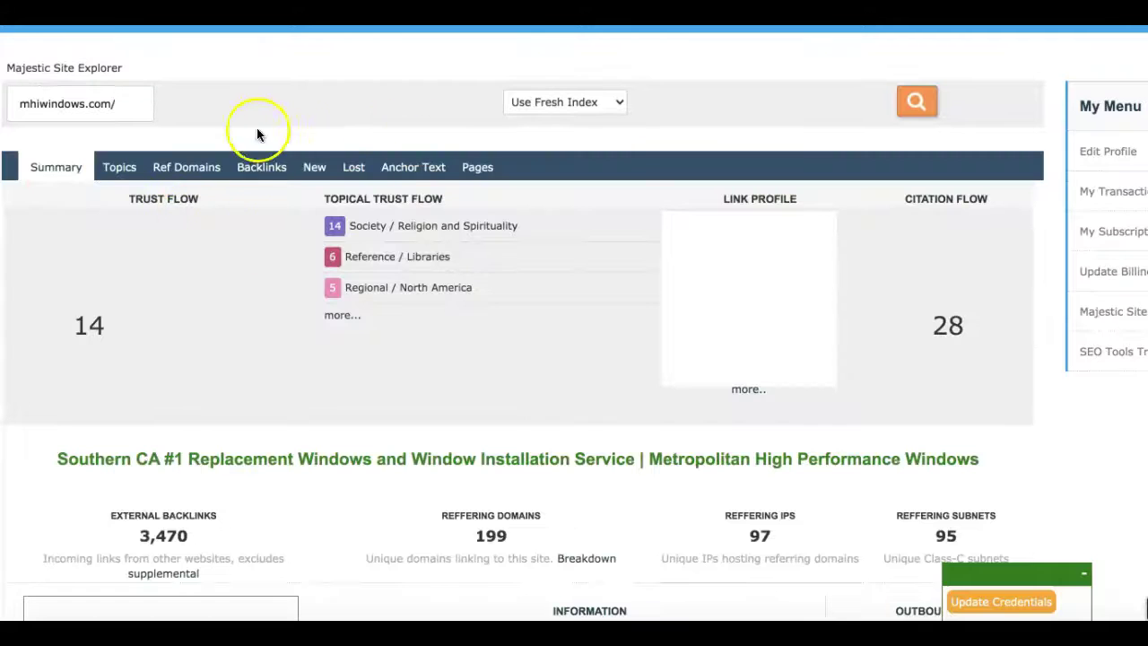
pyautogui.click(351, 124)
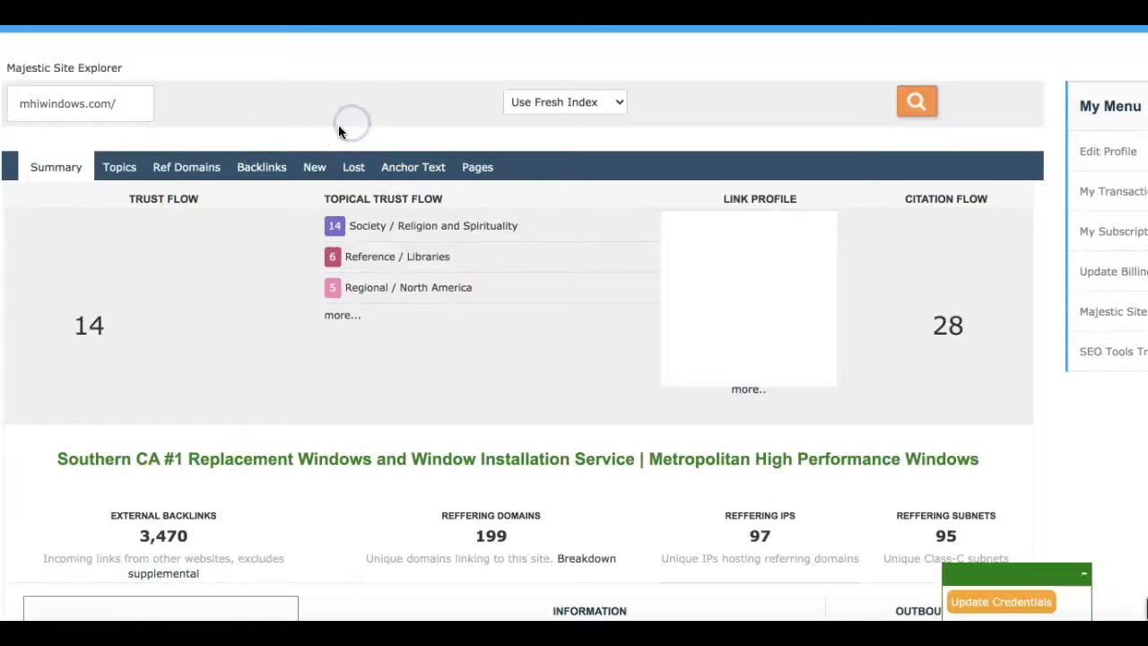
pyautogui.click(262, 167)
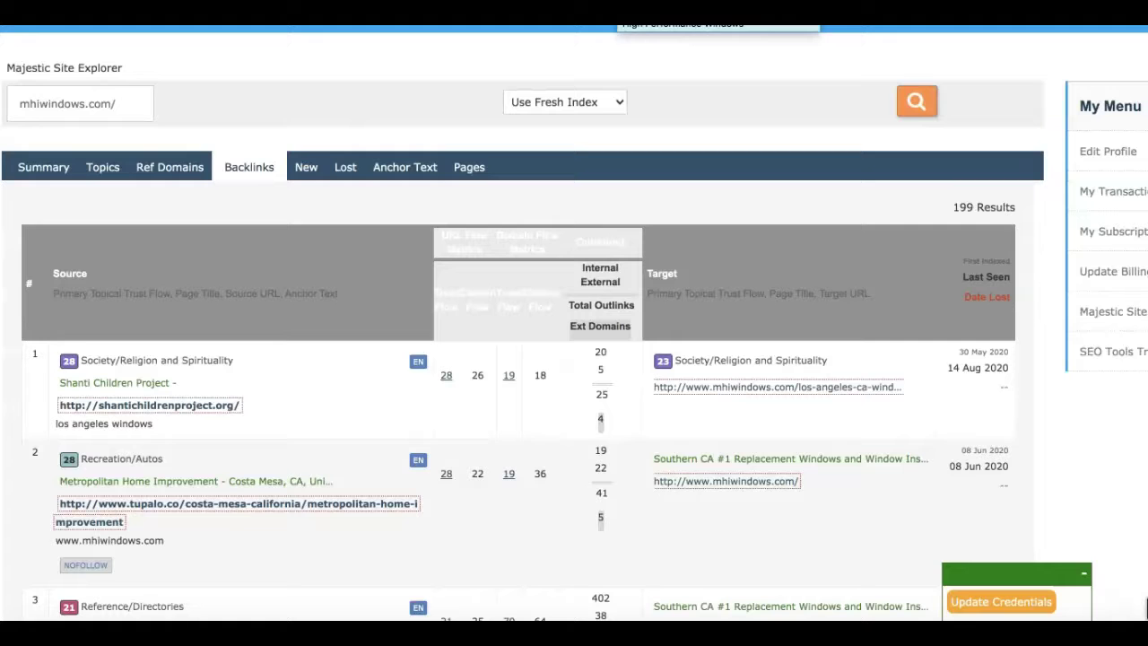
# Compare the Metropolitan Los Angeles page with the American Reliable Windows & Doors homepage, and return to the Majestic backlinks list.
pyautogui.click(619, 18)
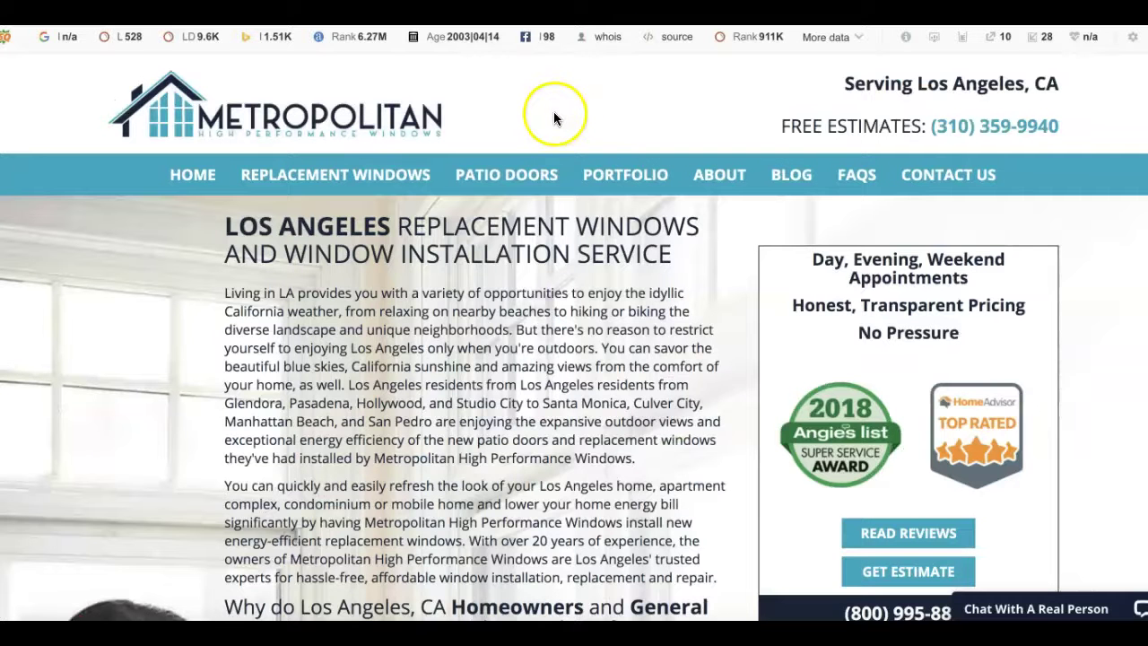
pyautogui.hotkey('ctrl', 'Tab')
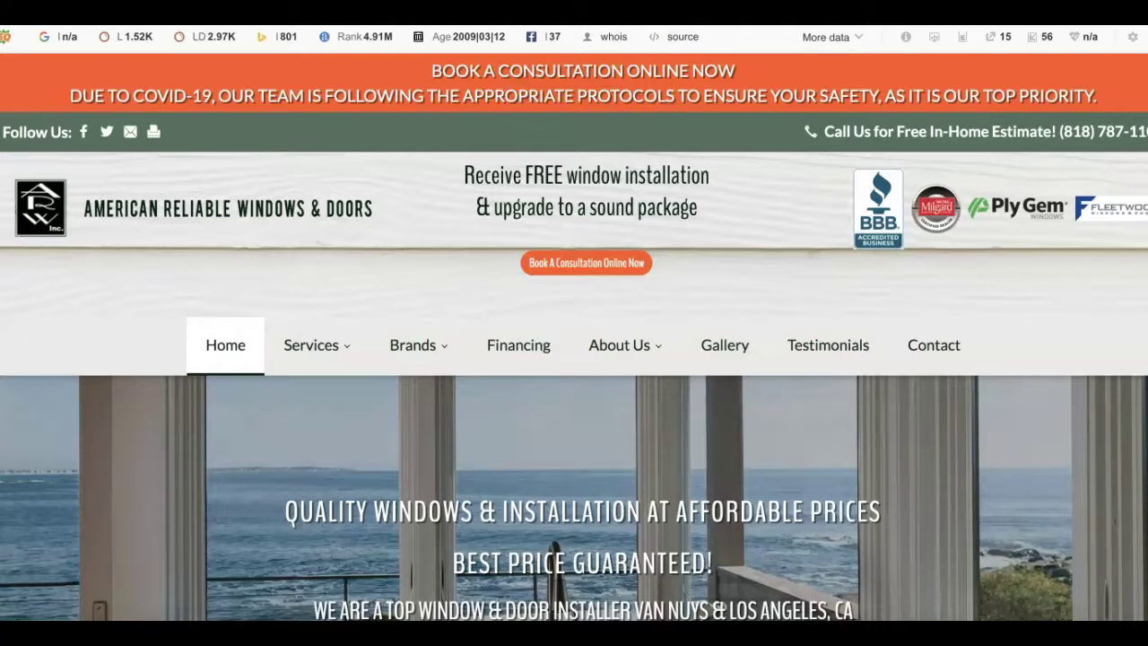
pyautogui.hotkey('ctrl', 'shift', 'Tab')
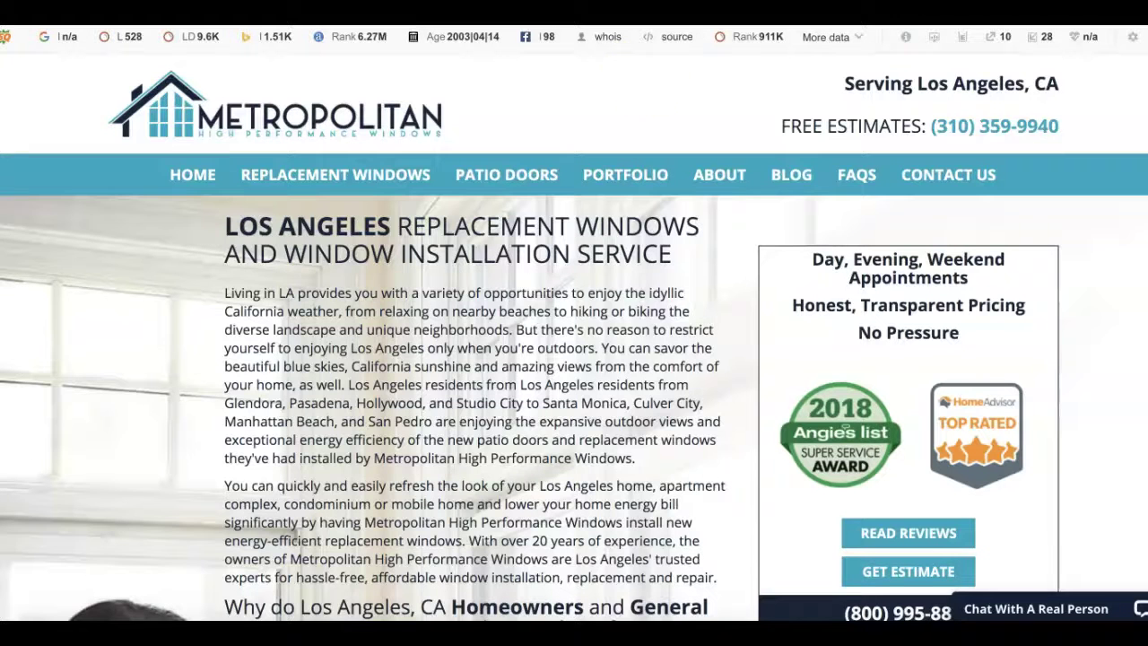
pyautogui.hotkey('ctrl', 'Tab')
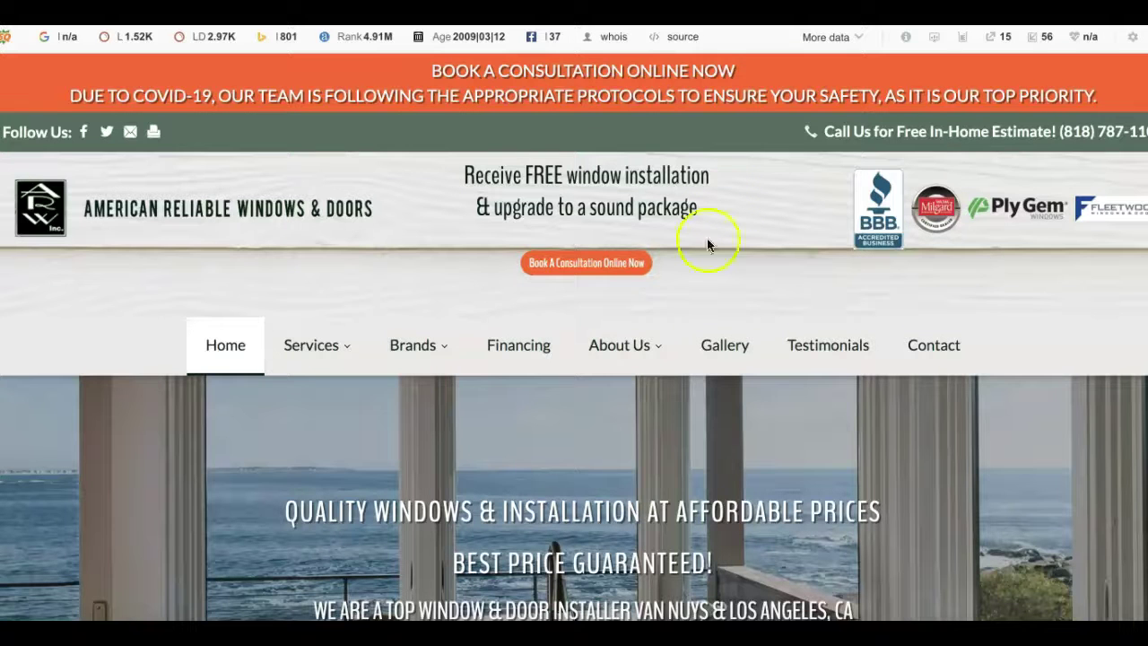
pyautogui.hotkey('ctrl', 'shift', 'Tab')
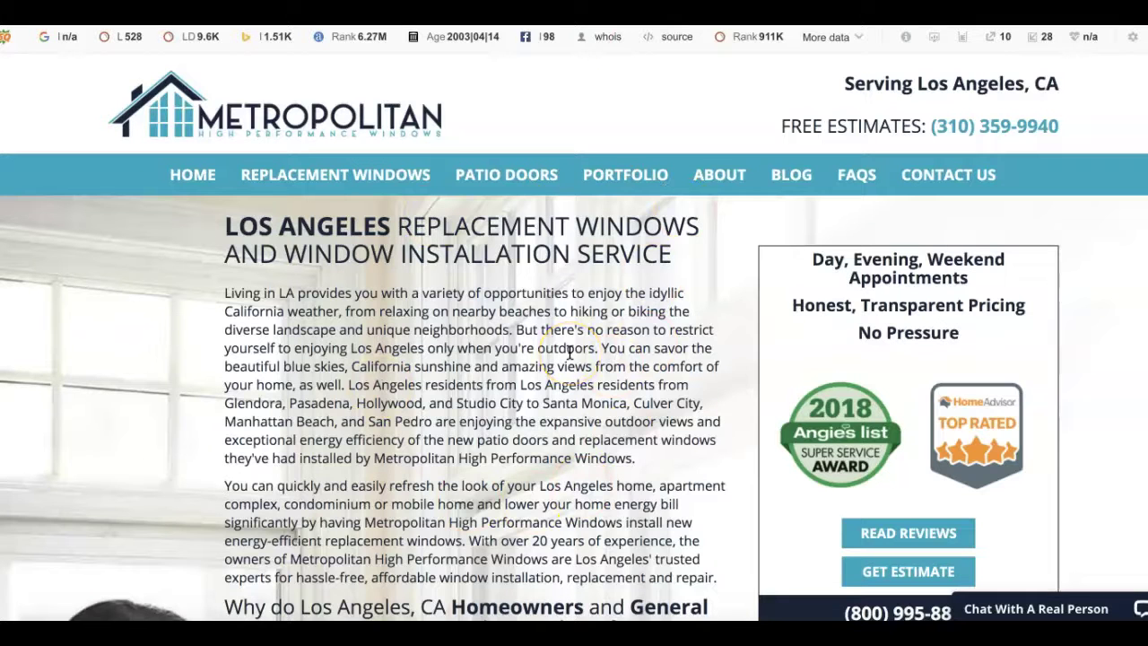
pyautogui.hotkey('ctrl', 'Tab')
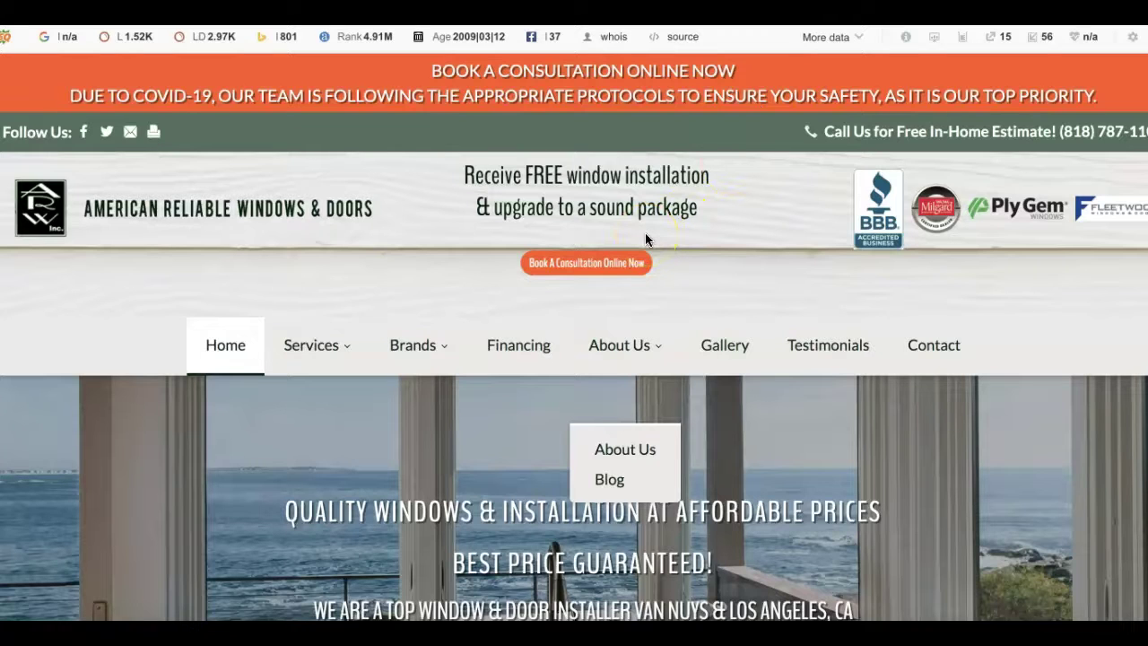
pyautogui.click(461, 107)
pyautogui.click(371, 90)
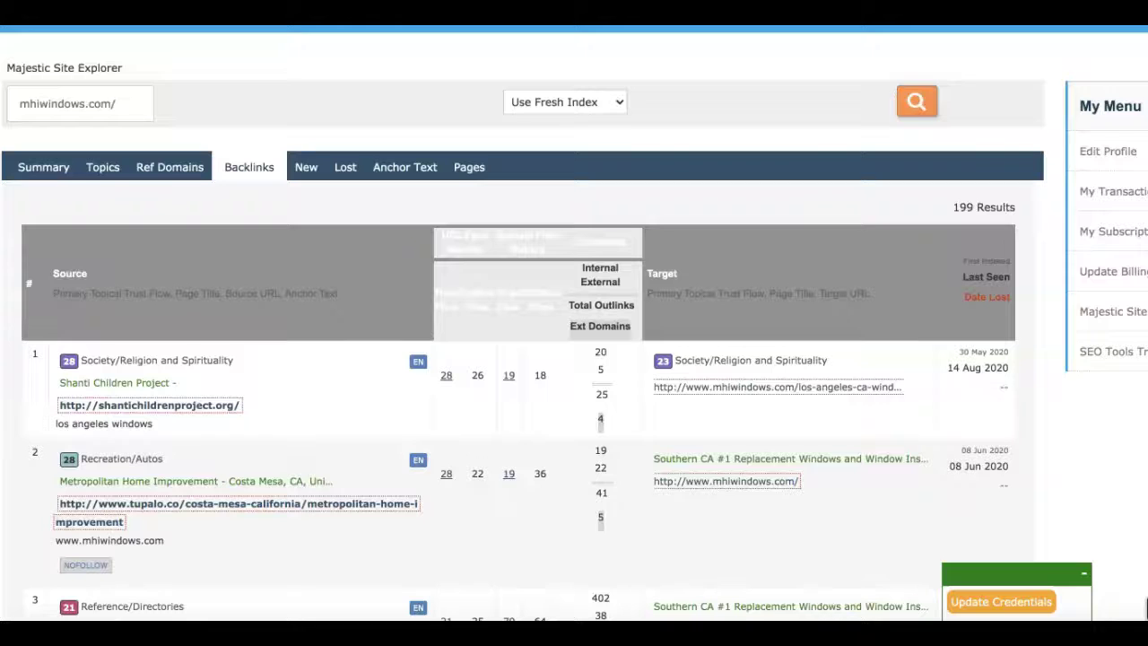
pyautogui.click(243, 103)
pyautogui.moveTo(328, 57); pyautogui.dragTo(398, 60)
pyautogui.click(411, 96)
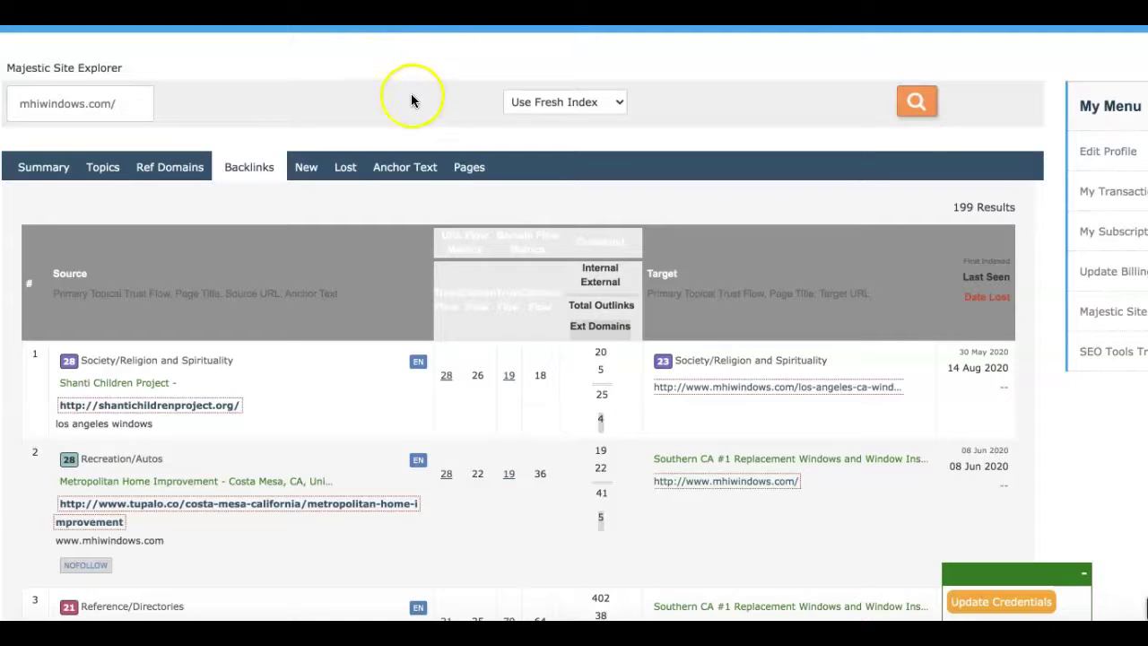
pyautogui.click(365, 94)
pyautogui.moveTo(365, 94); pyautogui.dragTo(437, 96)
pyautogui.click(355, 386)
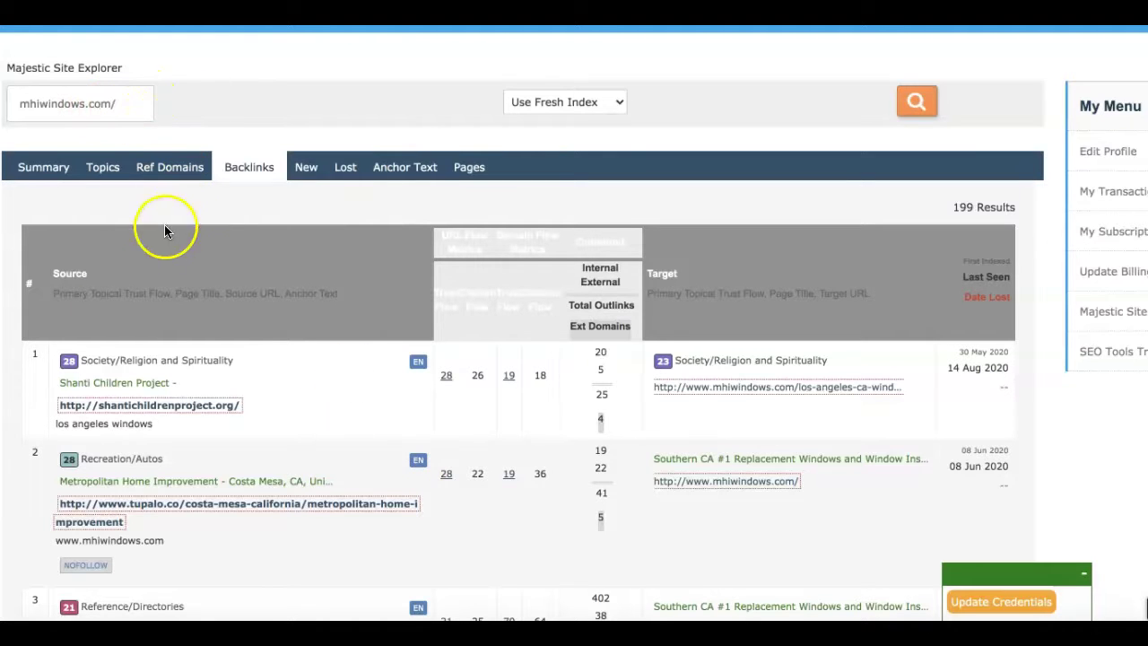
pyautogui.click(256, 374)
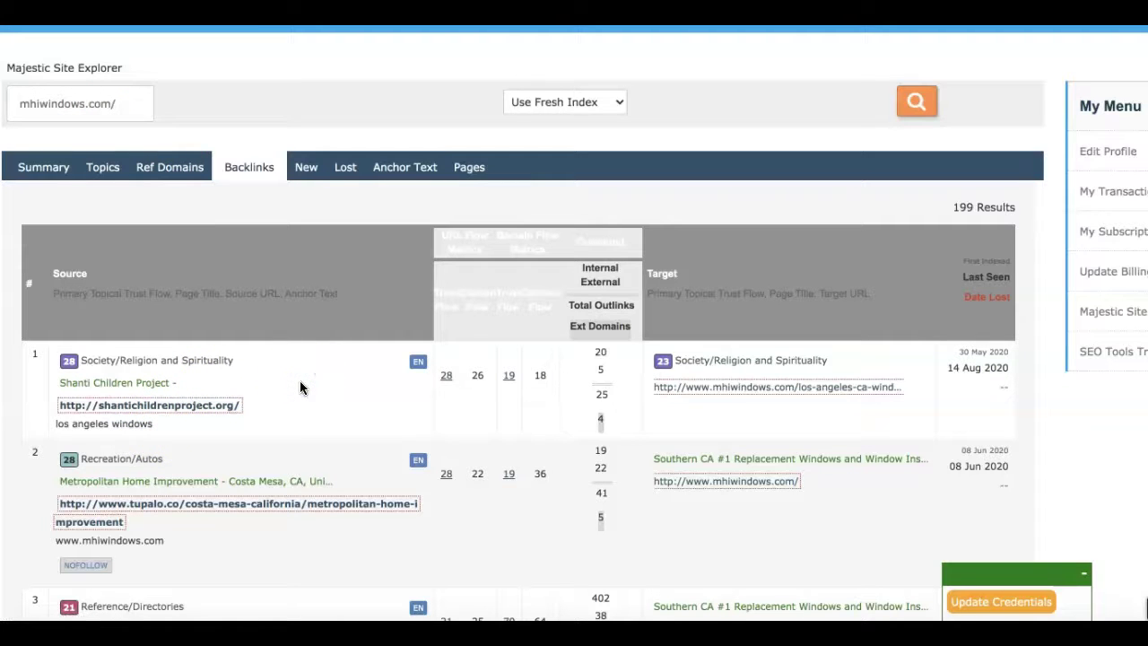
# Examine the source sites, anchor texts, nofollow tags and target pages in the mhiwindows.com backlinks list.
pyautogui.scroll(-2, 299, 381)
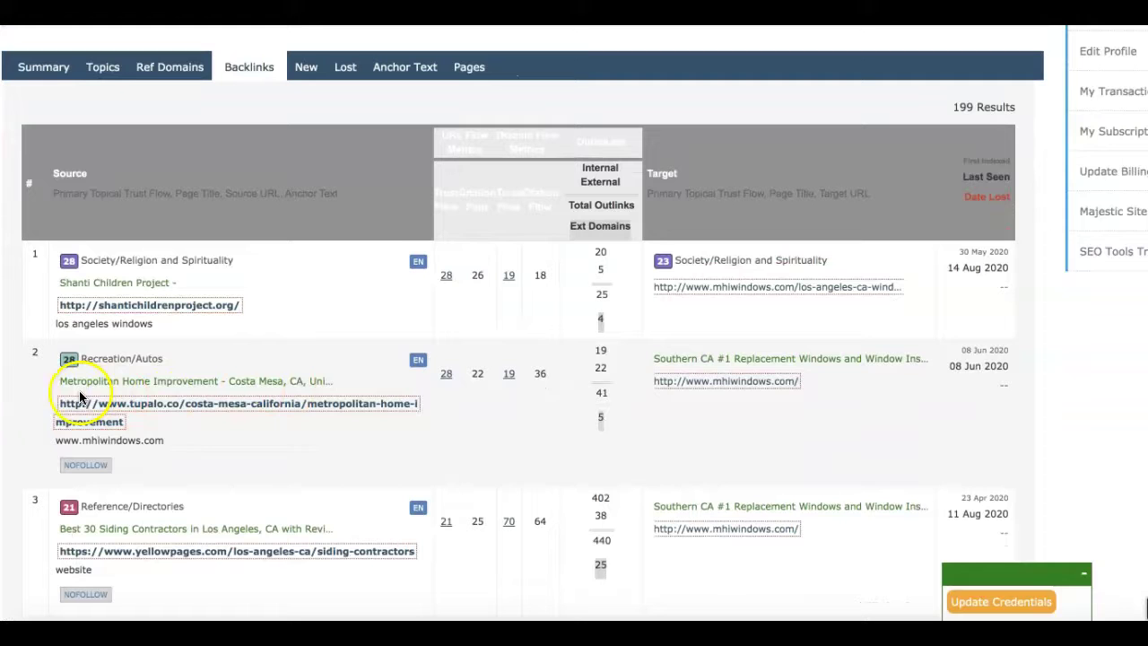
pyautogui.moveTo(59, 381); pyautogui.dragTo(302, 380)
pyautogui.click(287, 323)
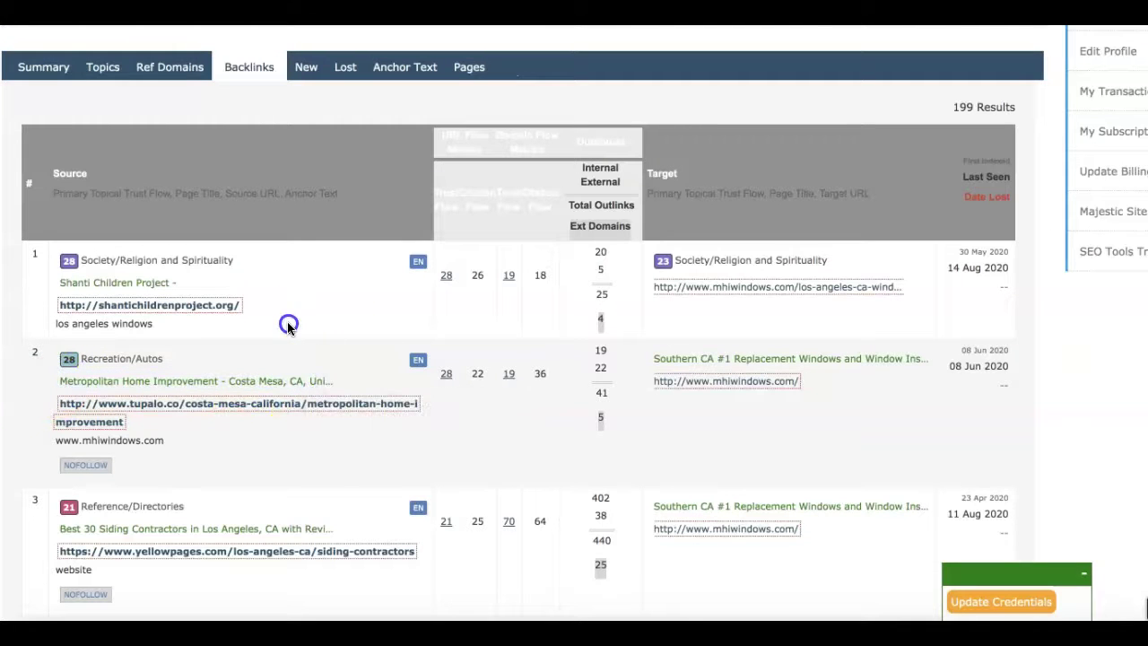
pyautogui.scroll(-3, 287, 328)
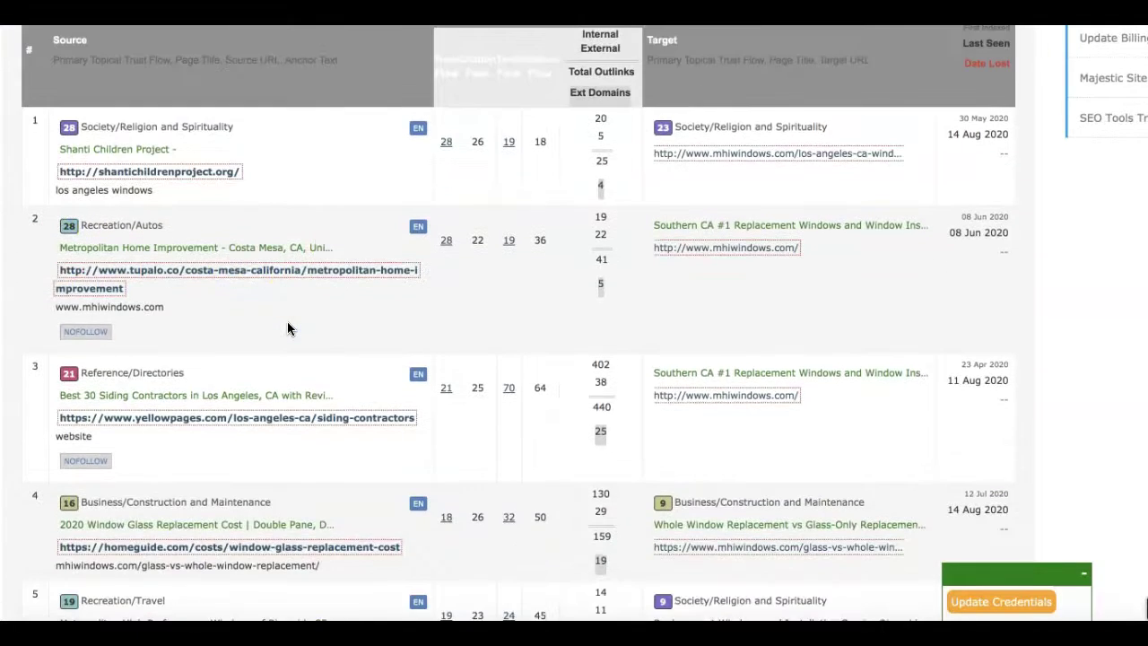
pyautogui.scroll(-2, 287, 328)
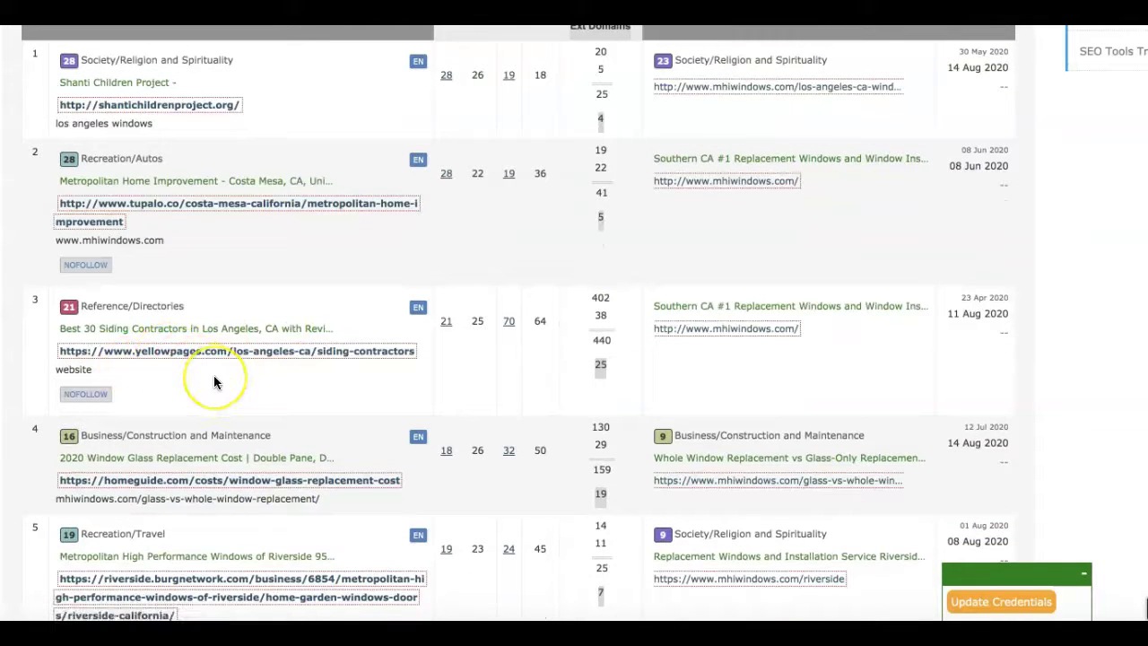
pyautogui.scroll(-2, 214, 375)
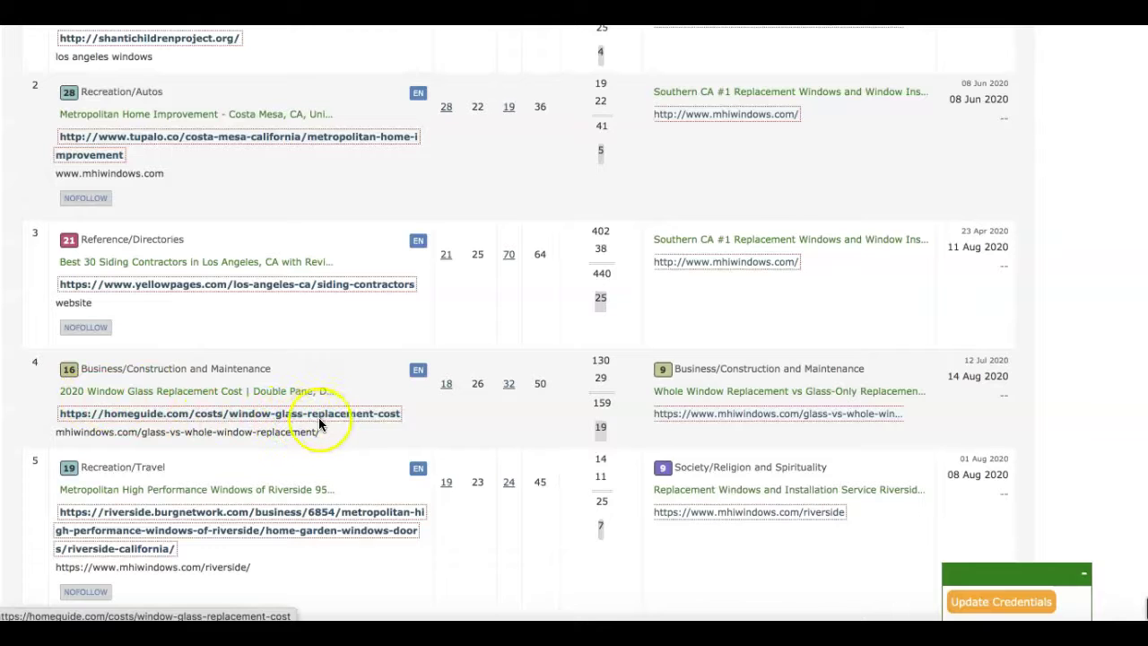
pyautogui.scroll(-3, 341, 362)
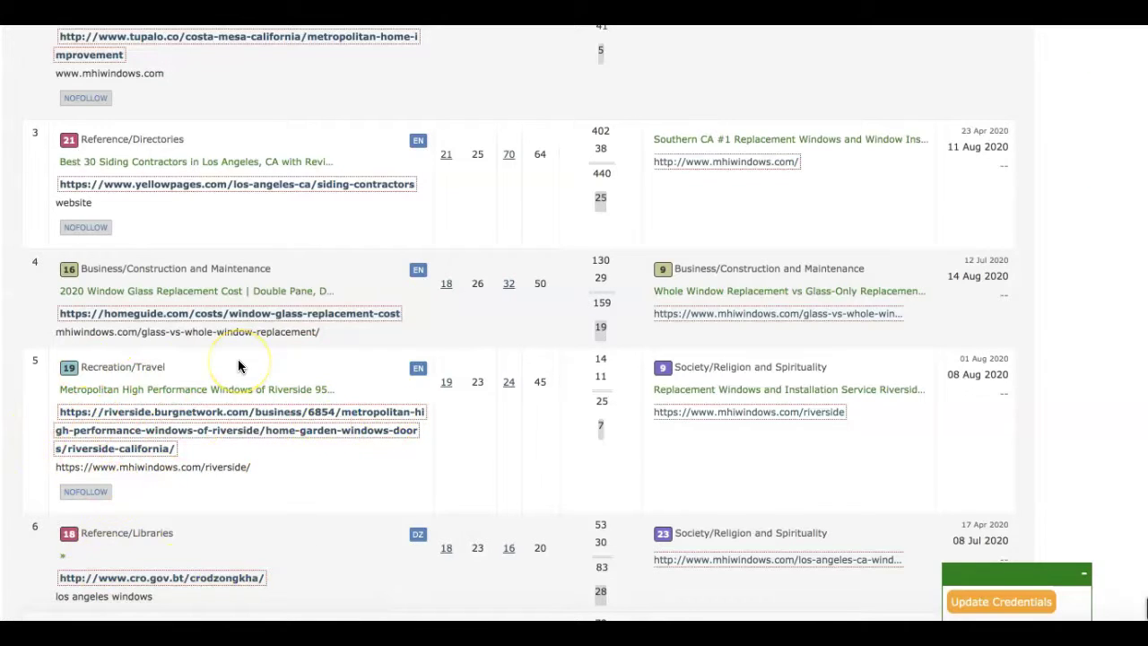
pyautogui.scroll(-3, 238, 366)
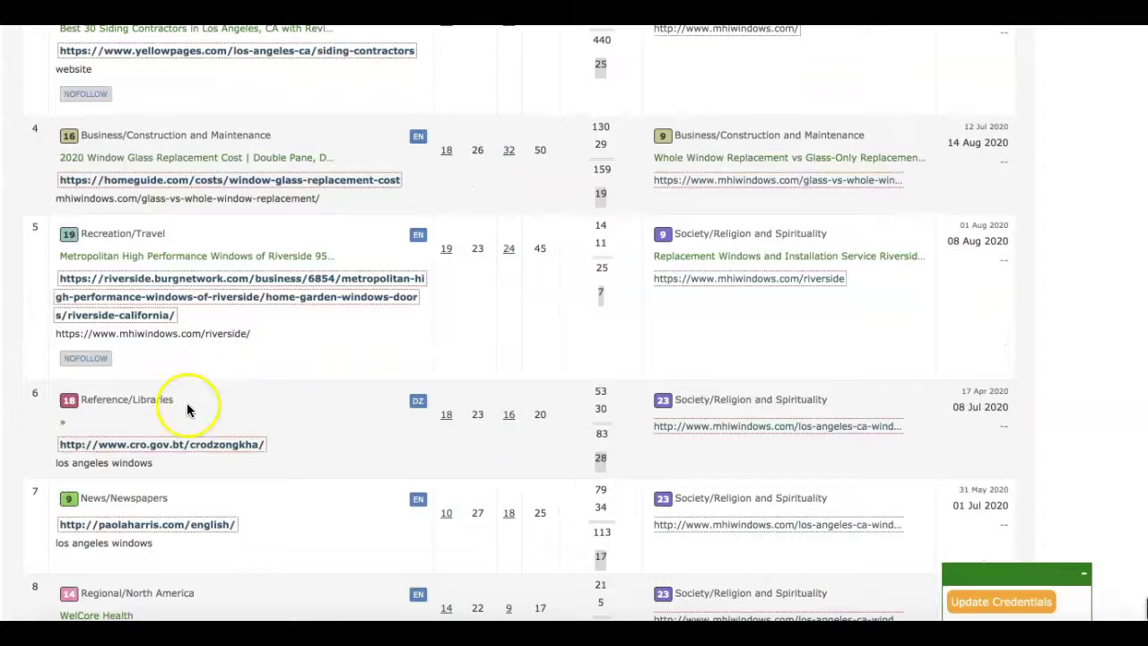
pyautogui.scroll(-3, 150, 617)
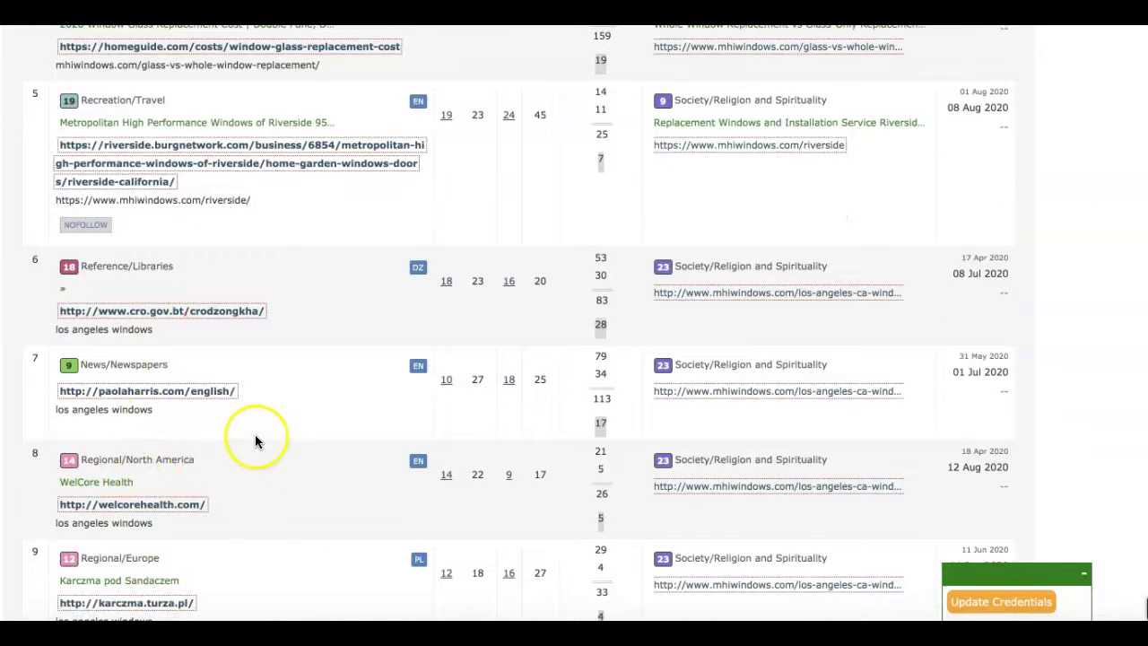
pyautogui.scroll(10, 268, 397)
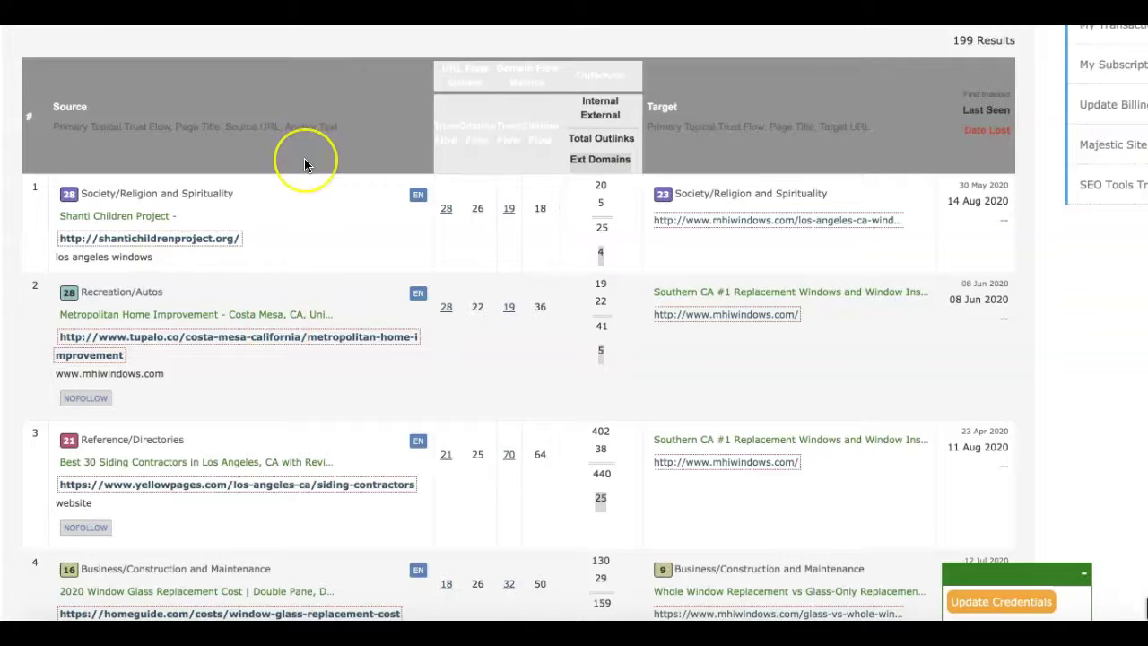
pyautogui.scroll(3, 304, 158)
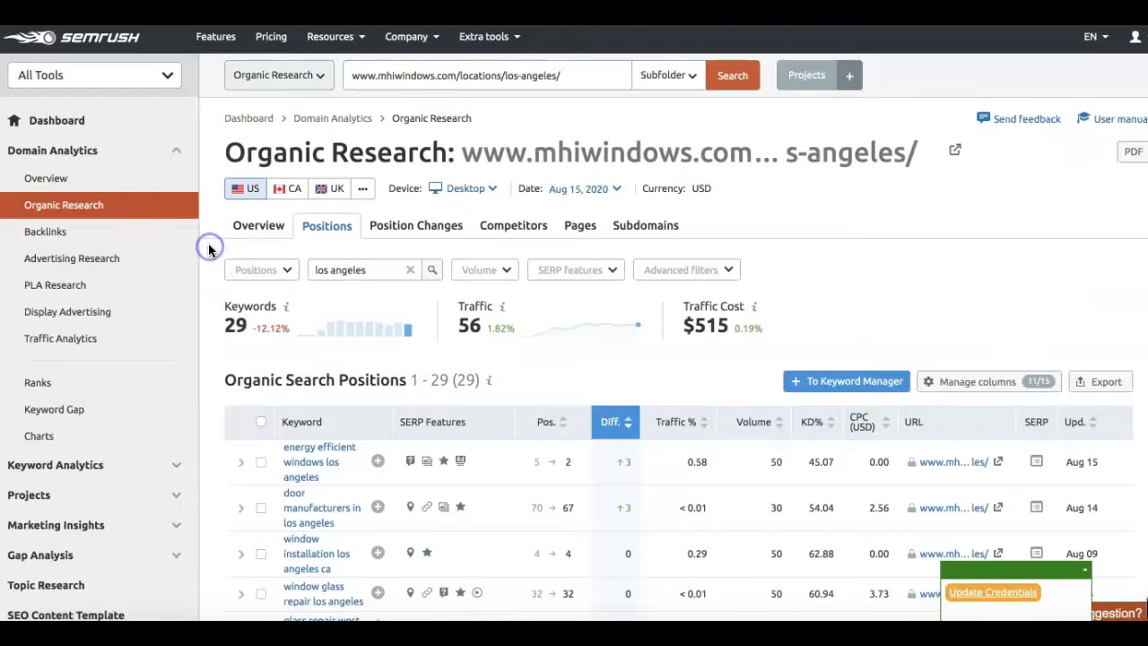
pyautogui.scroll(-3, 208, 250)
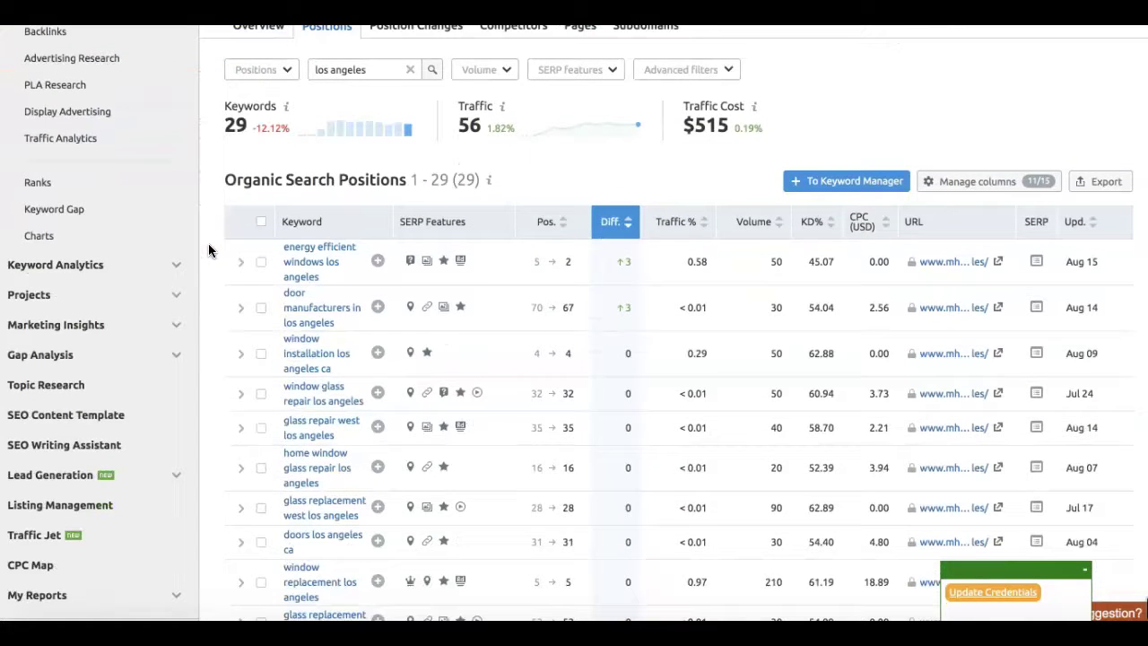